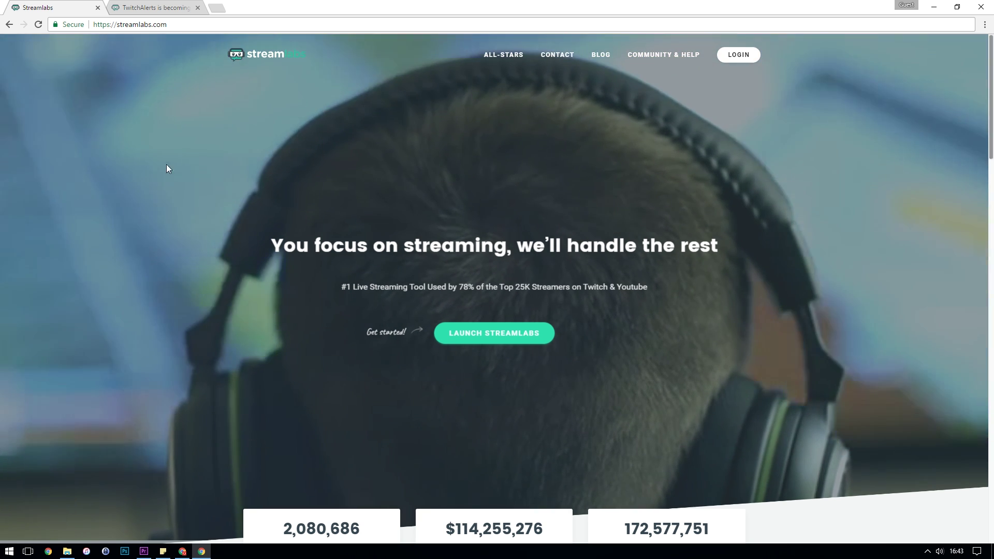
# Step: Look over the TwitchAlerts rebranding blog post, then go back to the streamlabs.com homepage
pyautogui.click(154, 7)
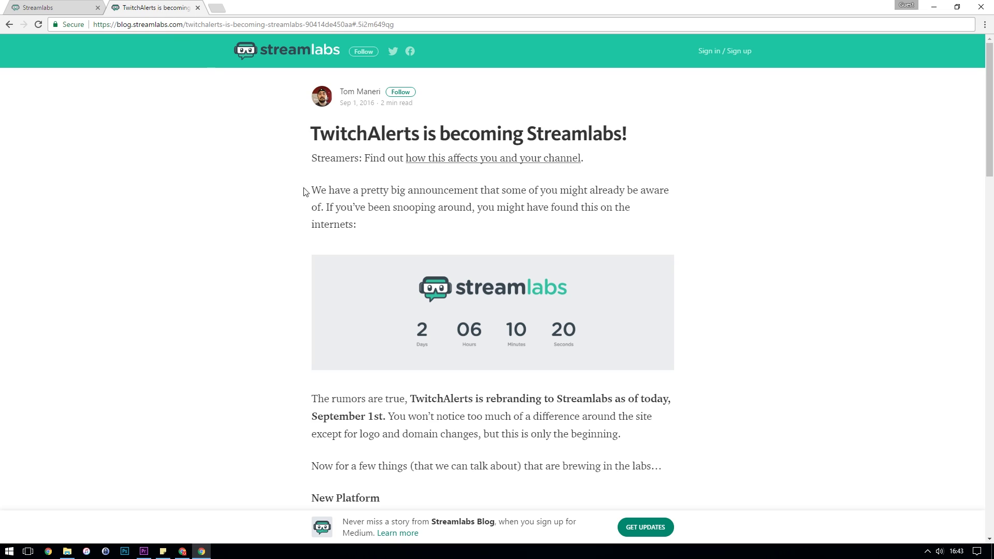
pyautogui.click(631, 136)
pyautogui.click(46, 8)
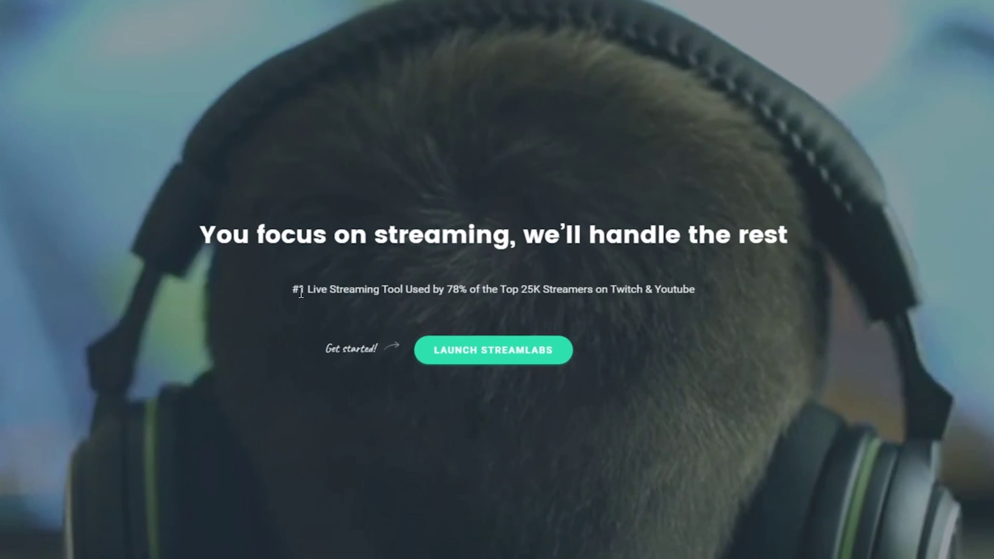
pyautogui.moveTo(341, 287); pyautogui.dragTo(730, 290)
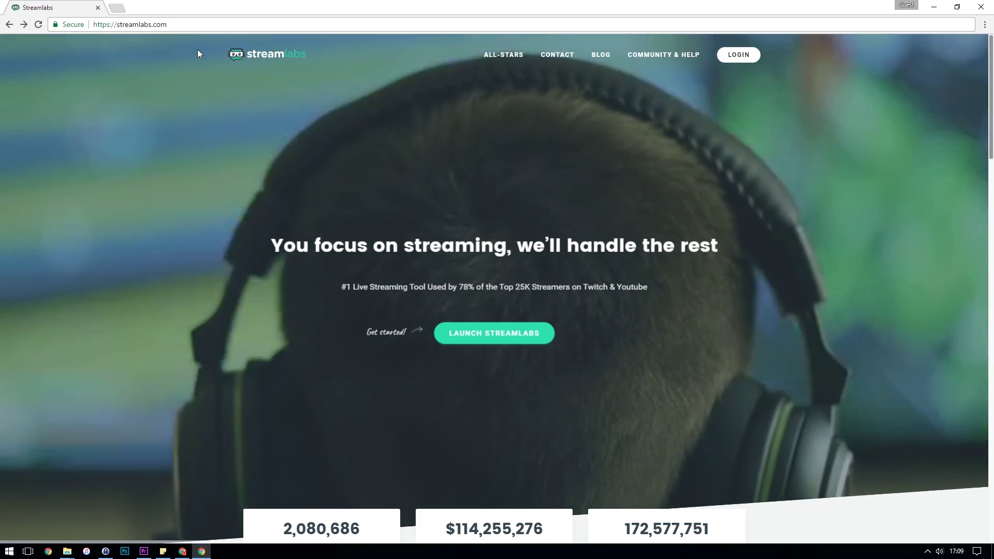
# Step: Launch Streamlabs and log in with Twitch to reach the empty dashboard
pyautogui.click(196, 24)
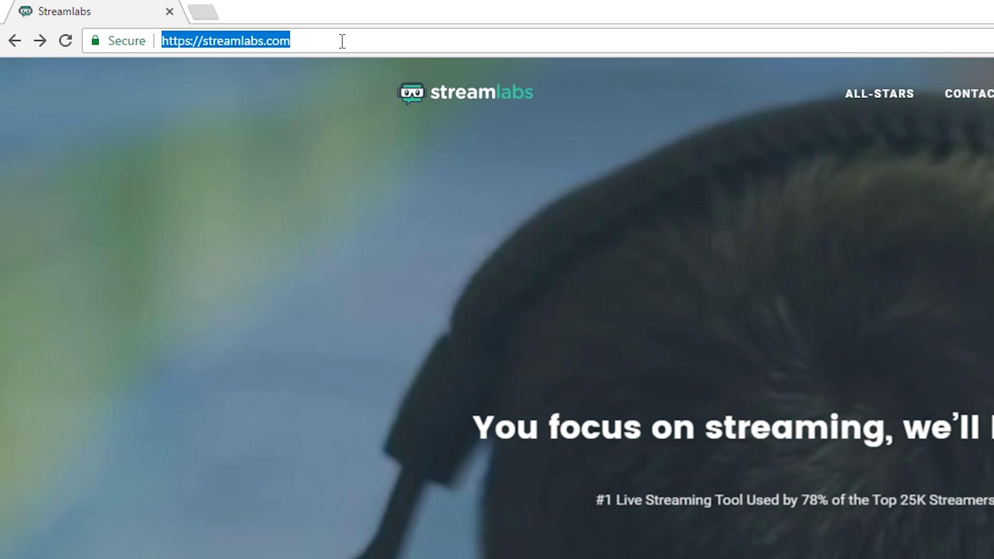
pyautogui.click(342, 41)
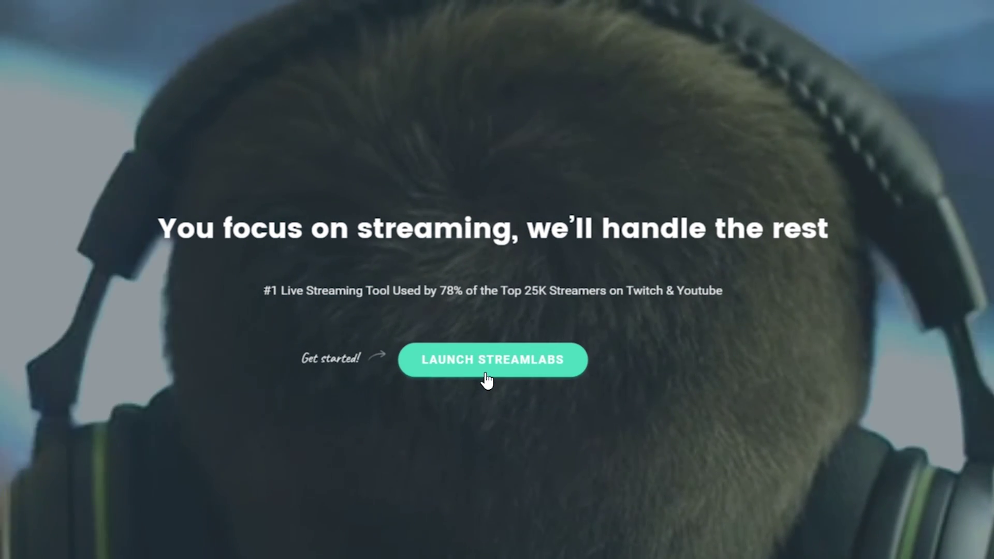
pyautogui.click(487, 380)
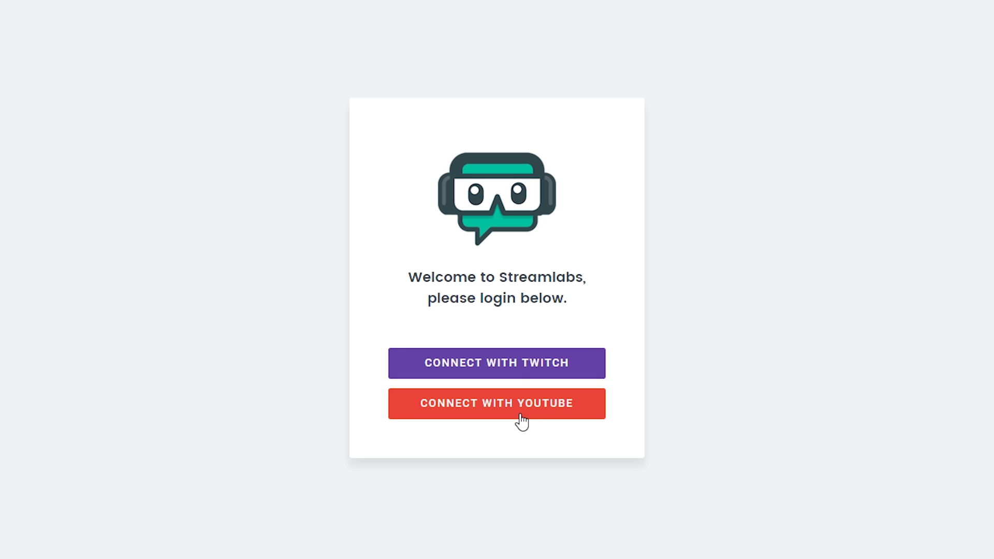
pyautogui.click(520, 372)
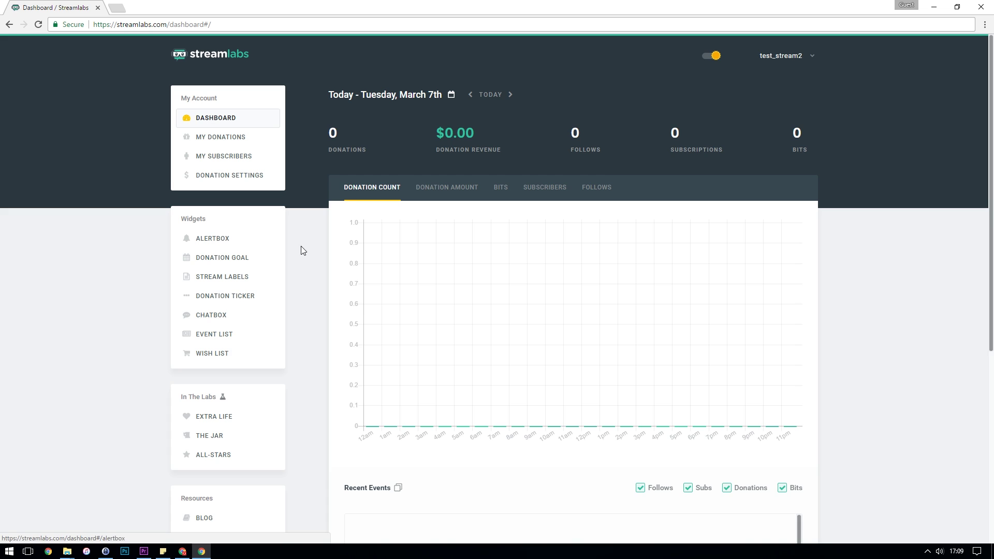
# Step: Find ALERTBOX under Widgets on the dashboard and open its follow-alert settings
pyautogui.scroll(-2, 312, 261)
pyautogui.scroll(-3, 311, 262)
pyautogui.scroll(-2, 311, 262)
pyautogui.scroll(6, 312, 262)
pyautogui.scroll(1, 312, 262)
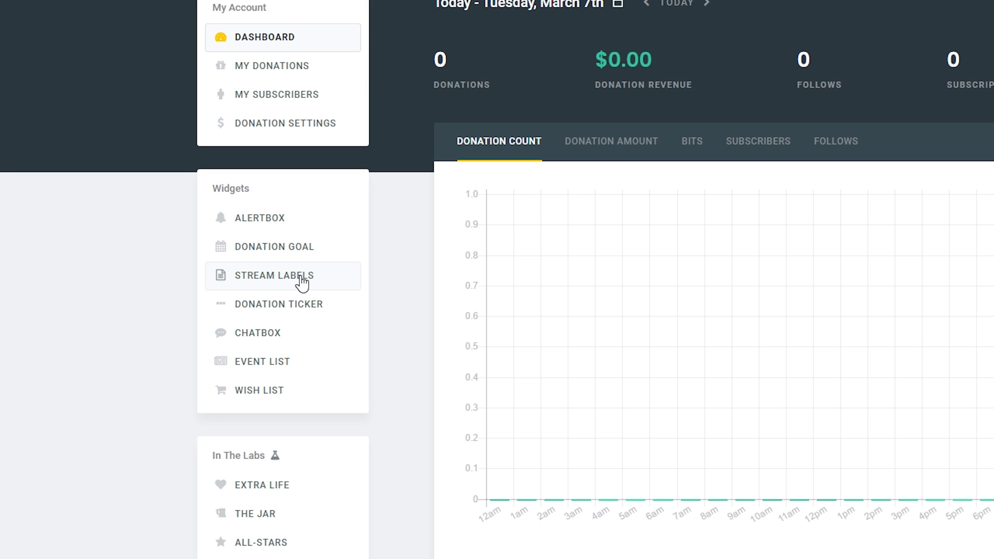
pyautogui.click(290, 214)
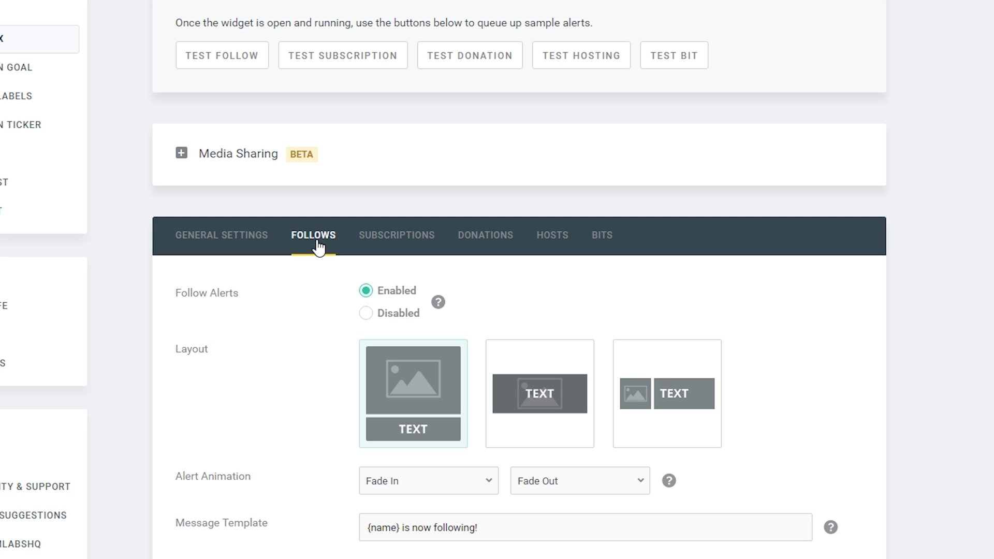
pyautogui.scroll(-2, 387, 231)
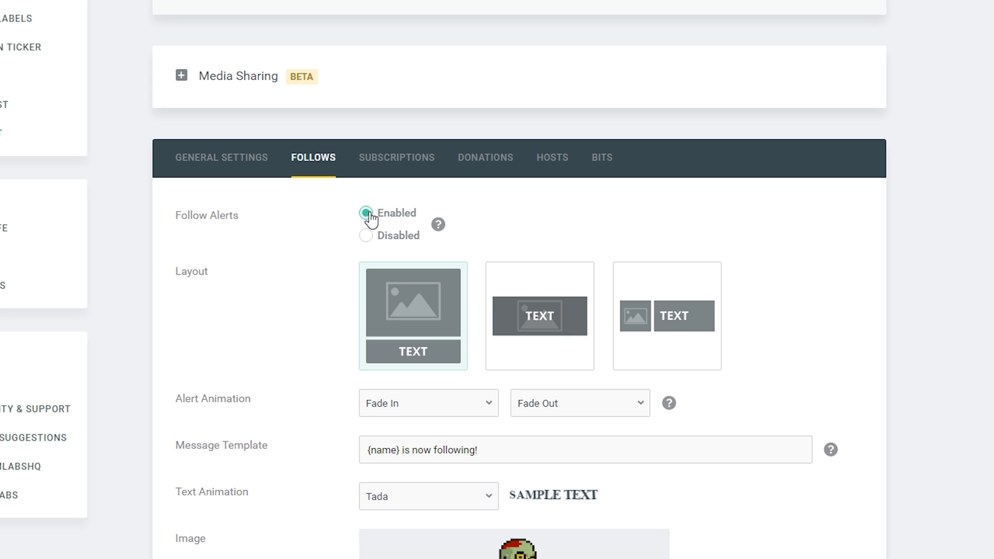
pyautogui.scroll(-2, 336, 232)
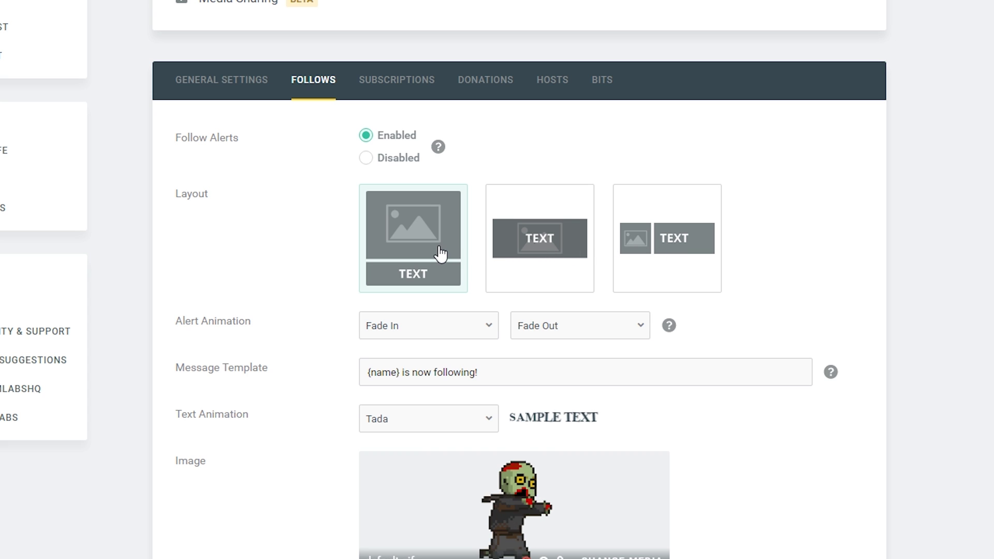
pyautogui.scroll(-2, 441, 253)
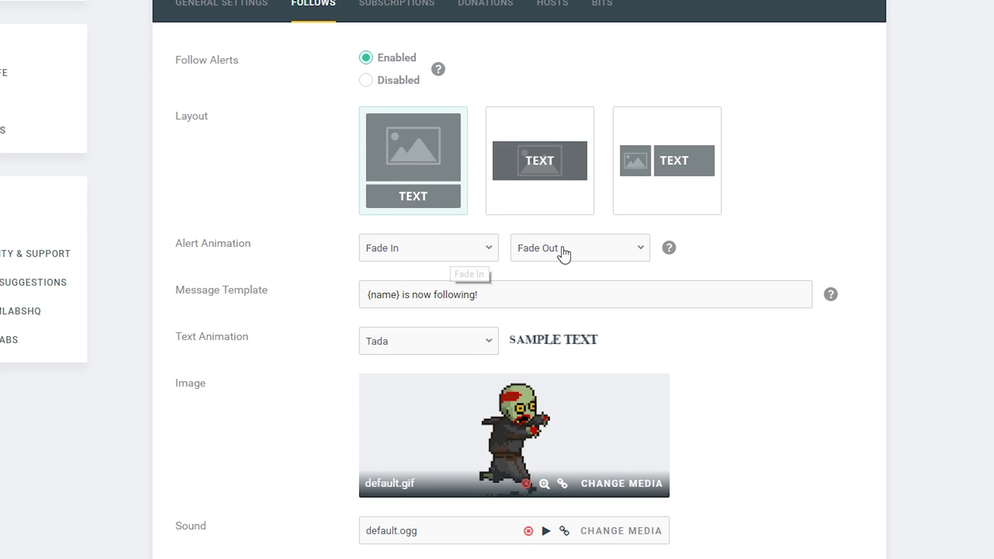
pyautogui.click(476, 250)
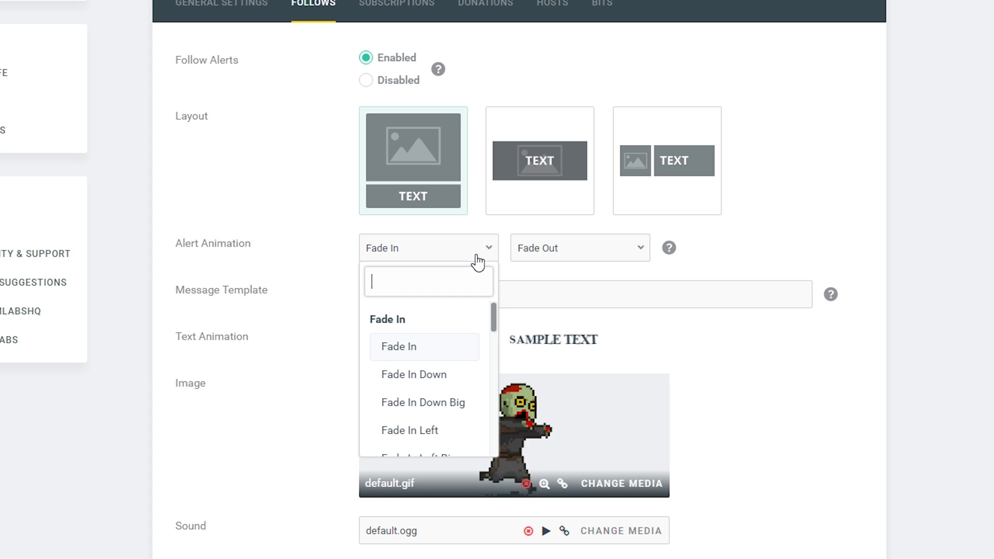
pyautogui.moveTo(497, 313)
pyautogui.mouseDown()
pyautogui.moveTo(498, 443)
pyautogui.moveTo(485, 333)
pyautogui.moveTo(551, 261)
pyautogui.mouseUp()
pyautogui.click(579, 255)
pyautogui.moveTo(643, 316)
pyautogui.mouseDown()
pyautogui.moveTo(644, 425)
pyautogui.moveTo(639, 303)
pyautogui.mouseUp()
pyautogui.click(617, 256)
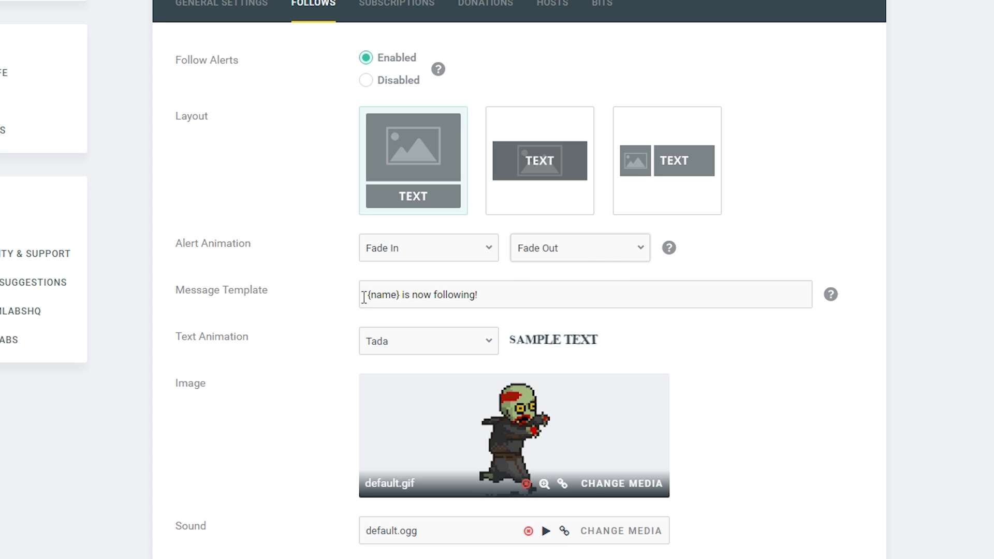
pyautogui.moveTo(364, 297); pyautogui.dragTo(499, 296)
pyautogui.click(514, 297)
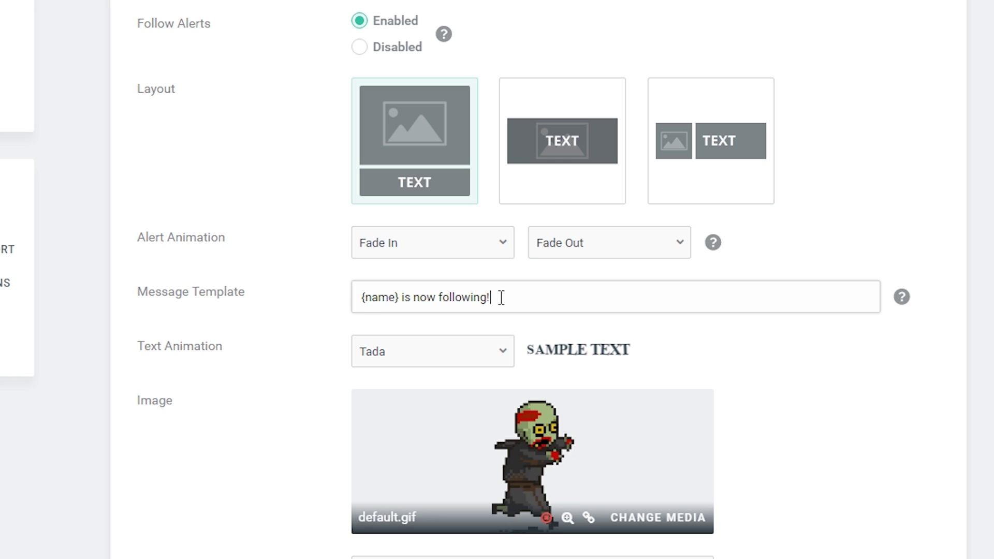
pyautogui.scroll(-2, 515, 290)
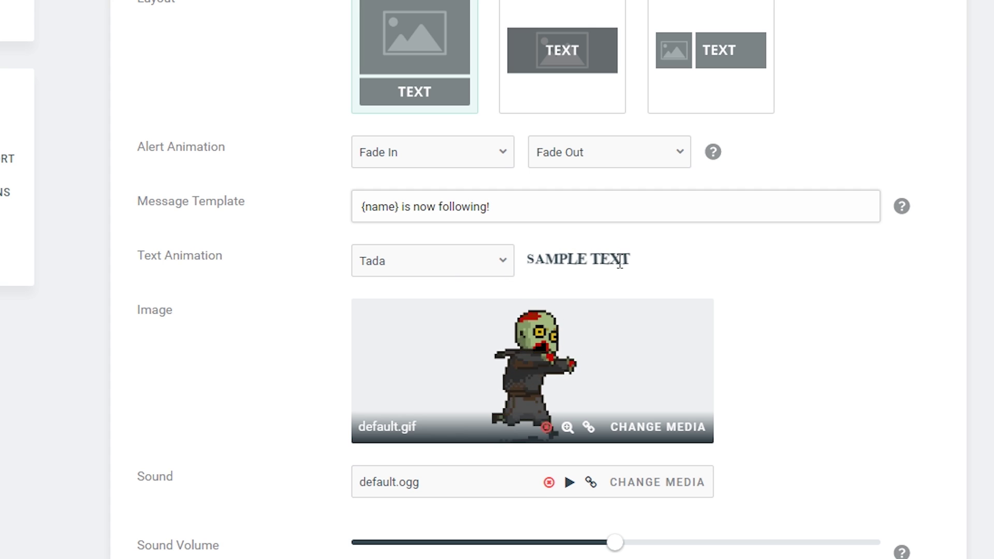
pyautogui.click(482, 268)
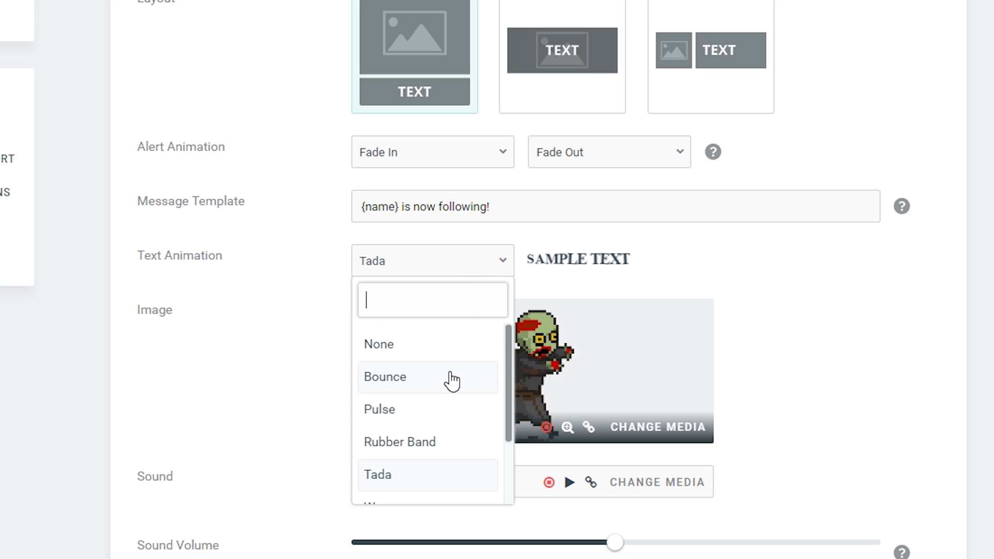
pyautogui.click(451, 382)
pyautogui.click(489, 270)
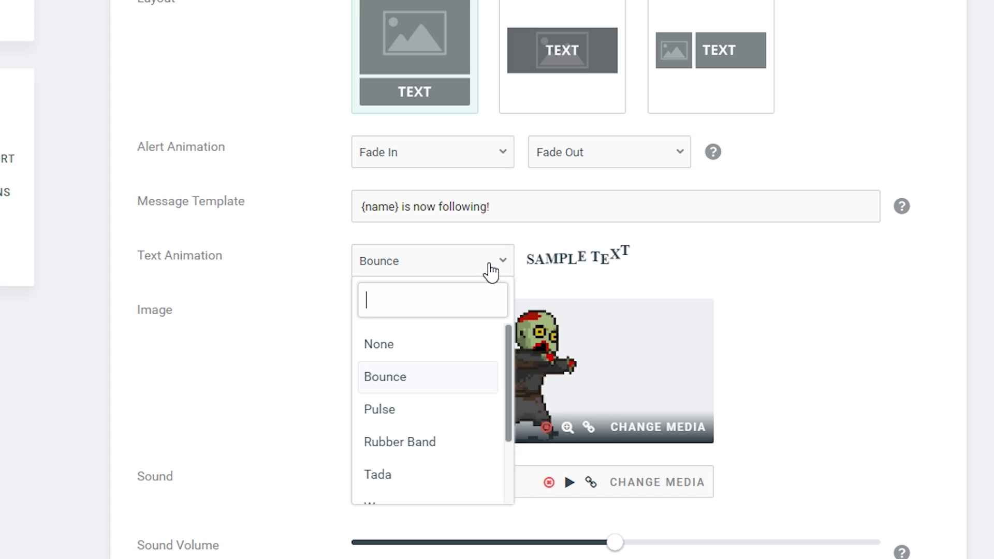
pyautogui.click(451, 409)
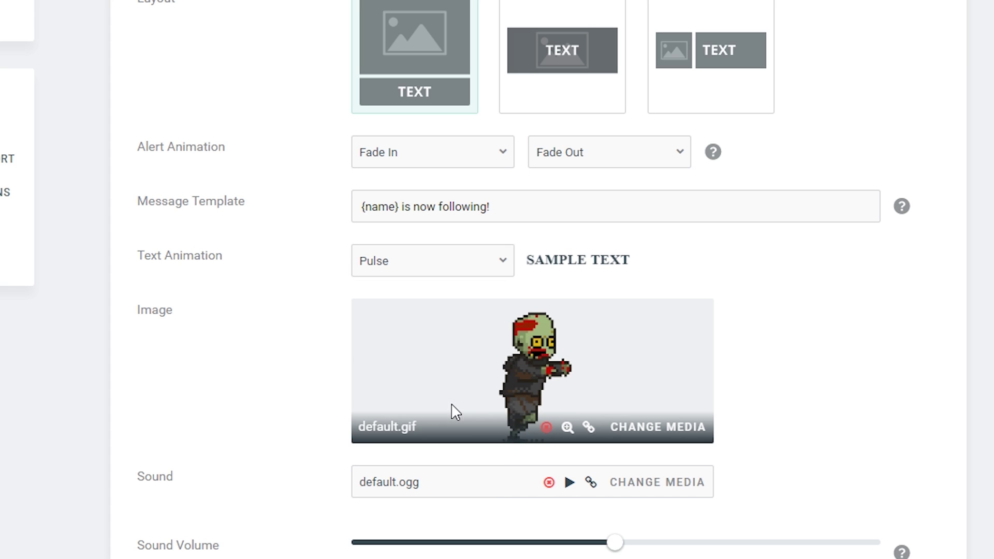
pyautogui.click(487, 266)
pyautogui.click(428, 475)
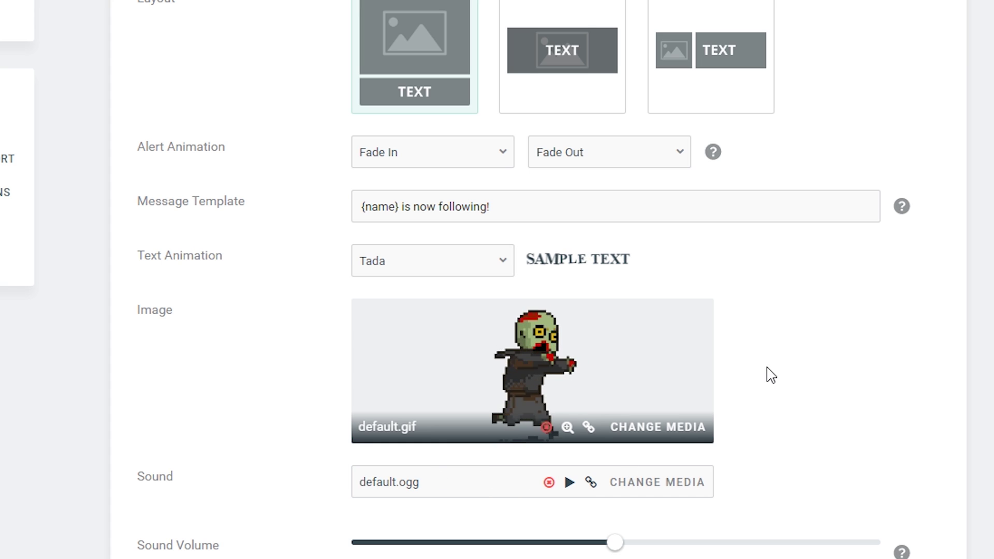
pyautogui.scroll(-2, 761, 343)
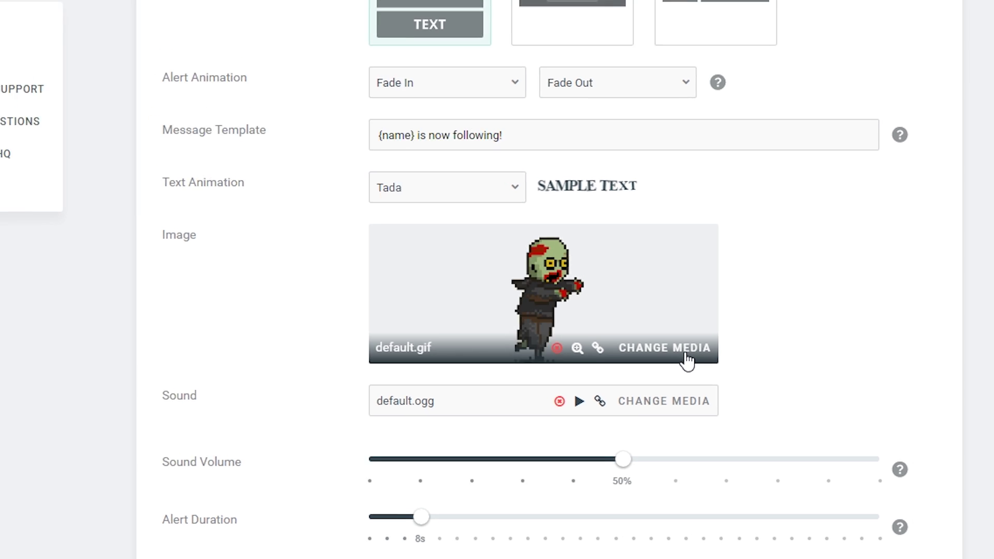
# Step: Browse the stock alert images in the Media Gallery and close it without picking one
pyautogui.click(688, 358)
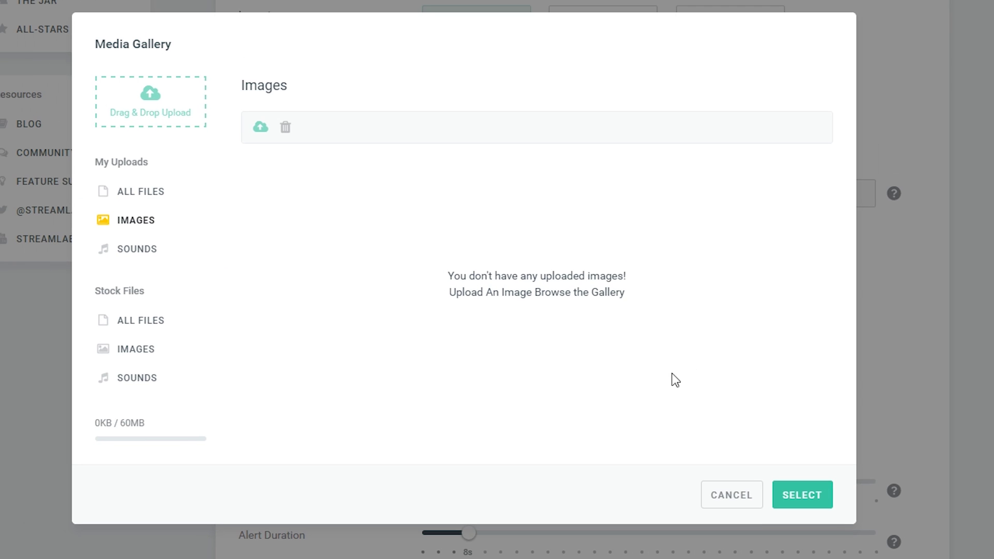
pyautogui.click(136, 352)
pyautogui.scroll(-2, 533, 310)
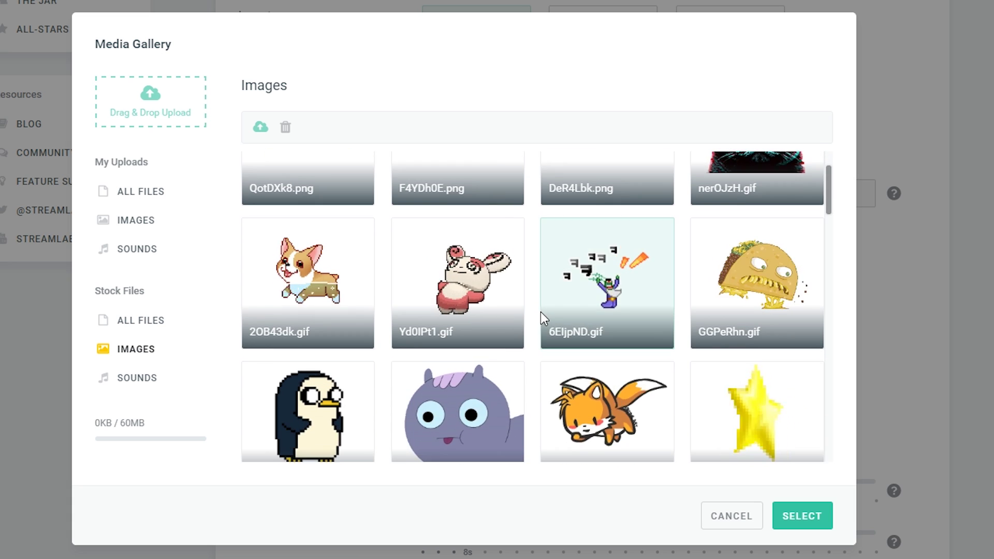
pyautogui.scroll(-3, 541, 312)
pyautogui.scroll(-3, 545, 312)
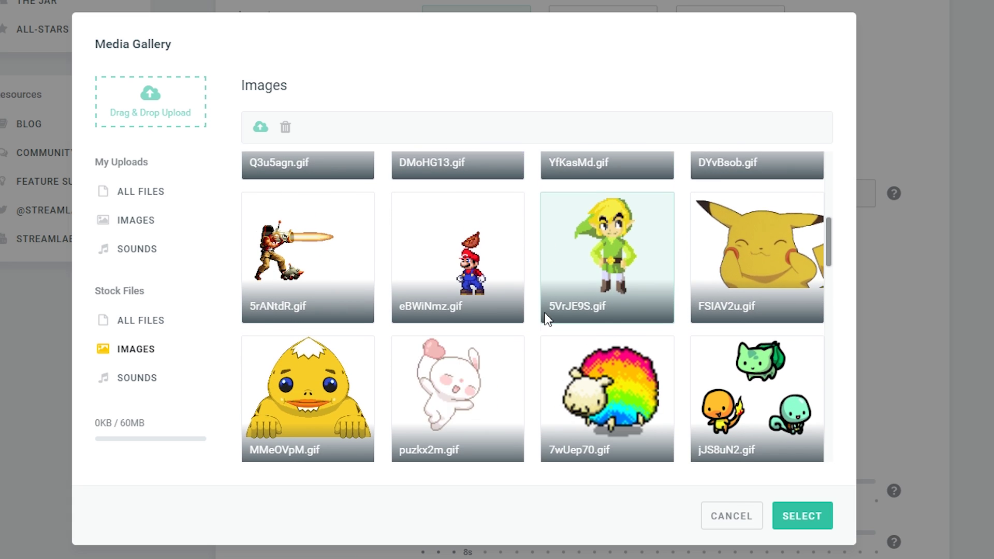
pyautogui.scroll(-1, 544, 317)
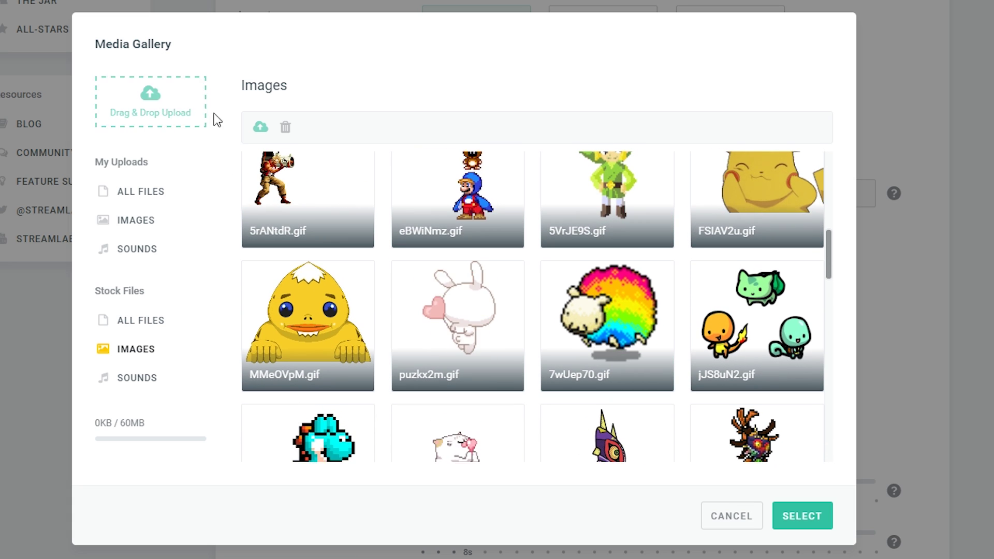
pyautogui.scroll(-2, 644, 399)
pyautogui.scroll(-3, 644, 398)
pyautogui.scroll(-2, 666, 402)
pyautogui.scroll(-2, 683, 393)
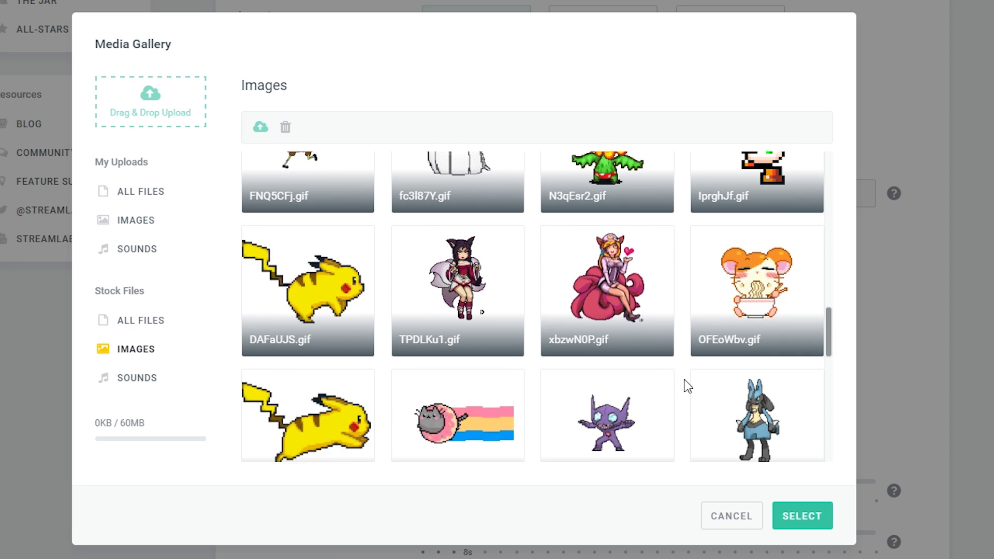
pyautogui.scroll(-2, 685, 383)
pyautogui.scroll(-3, 684, 383)
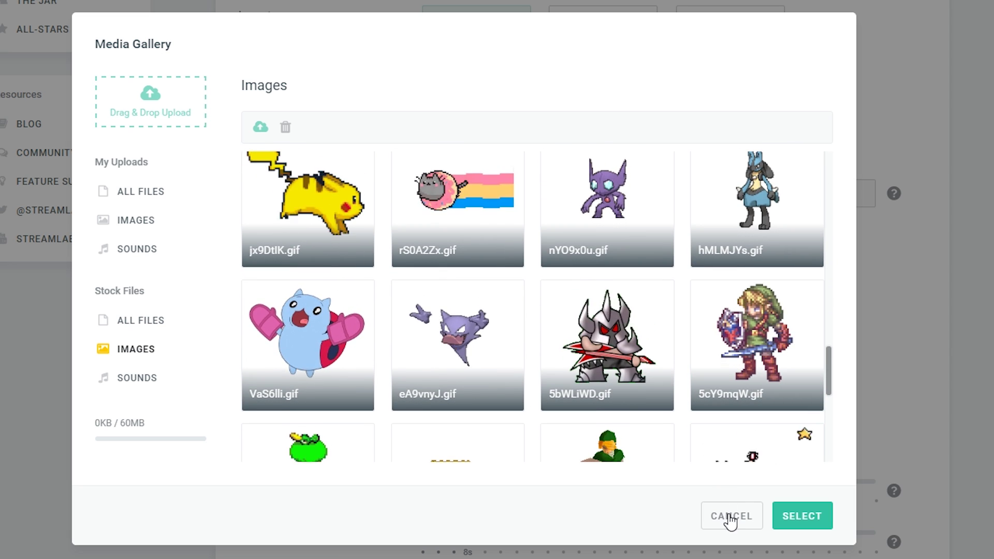
pyautogui.click(730, 517)
# Step: Browse the stock alert sounds and cancel, keeping default.ogg as the follow sound
pyautogui.scroll(-2, 770, 428)
pyautogui.click(688, 352)
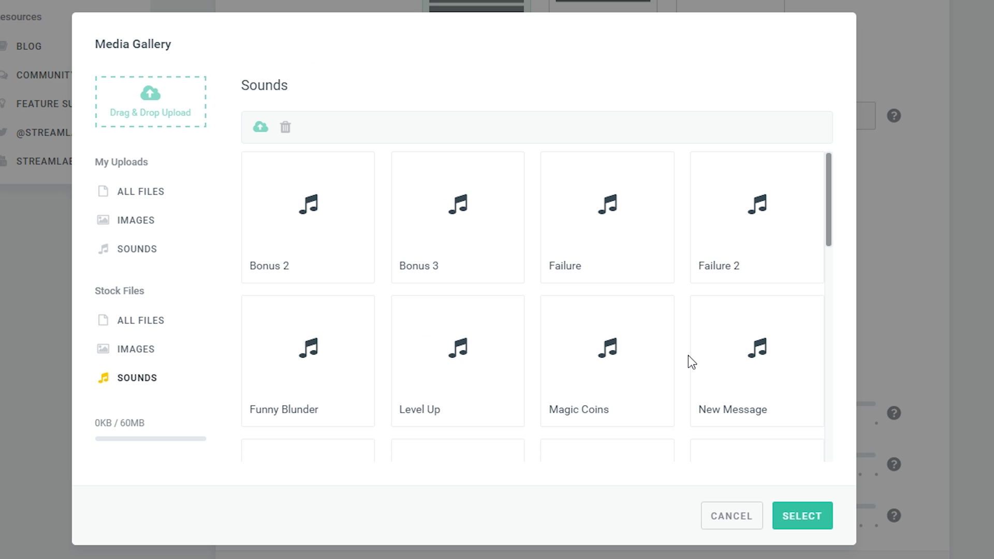
pyautogui.scroll(-2, 437, 349)
pyautogui.scroll(-6, 435, 343)
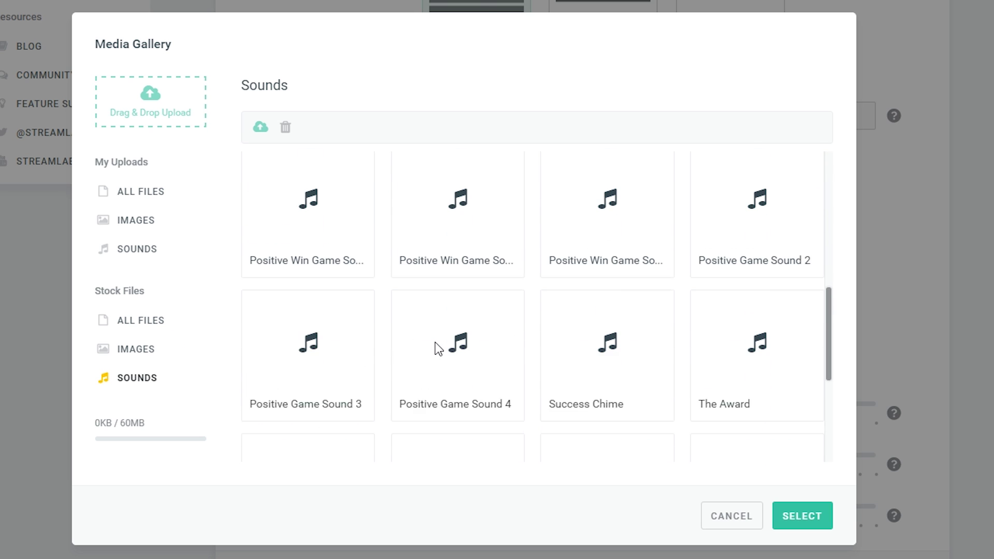
pyautogui.scroll(-4, 538, 359)
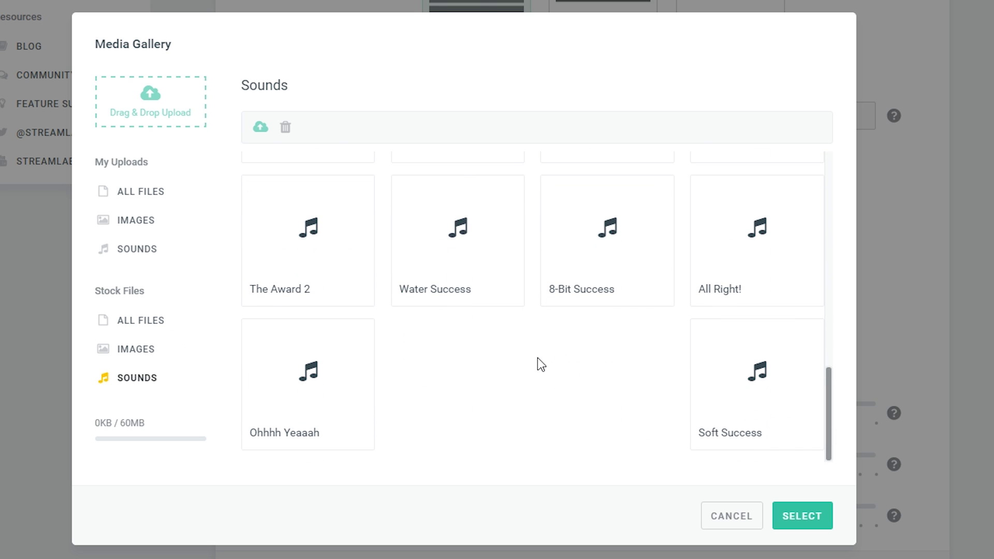
pyautogui.click(727, 517)
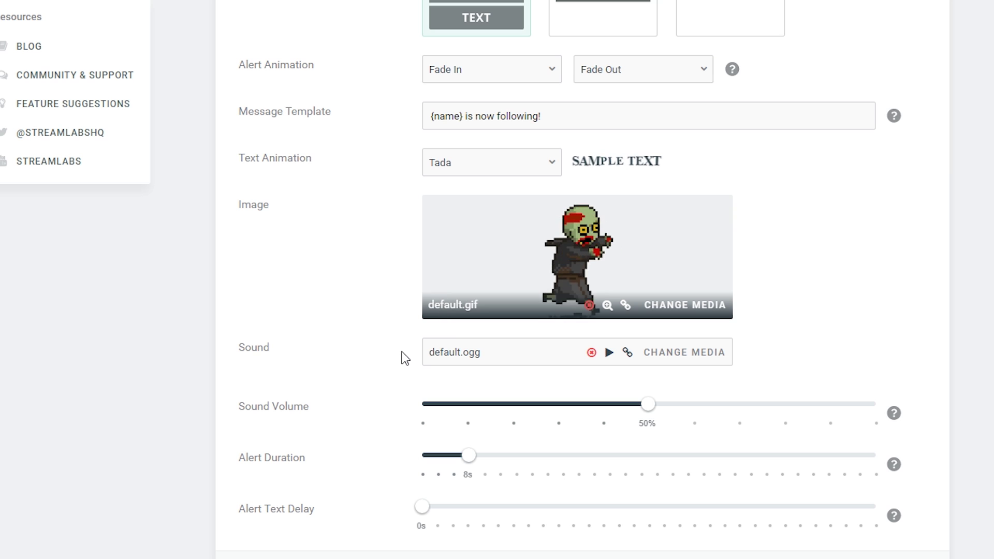
pyautogui.scroll(-1, 401, 352)
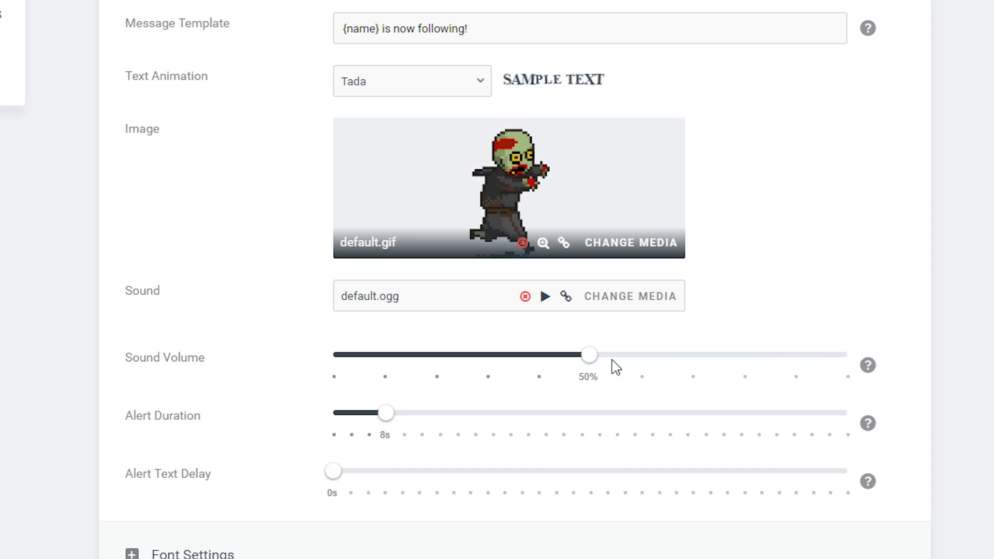
# Step: Drag Sound Volume down to 30% and Alert Text Delay to 1s
pyautogui.moveTo(535, 368)
pyautogui.mouseDown()
pyautogui.moveTo(394, 366)
pyautogui.moveTo(441, 368)
pyautogui.mouseUp()
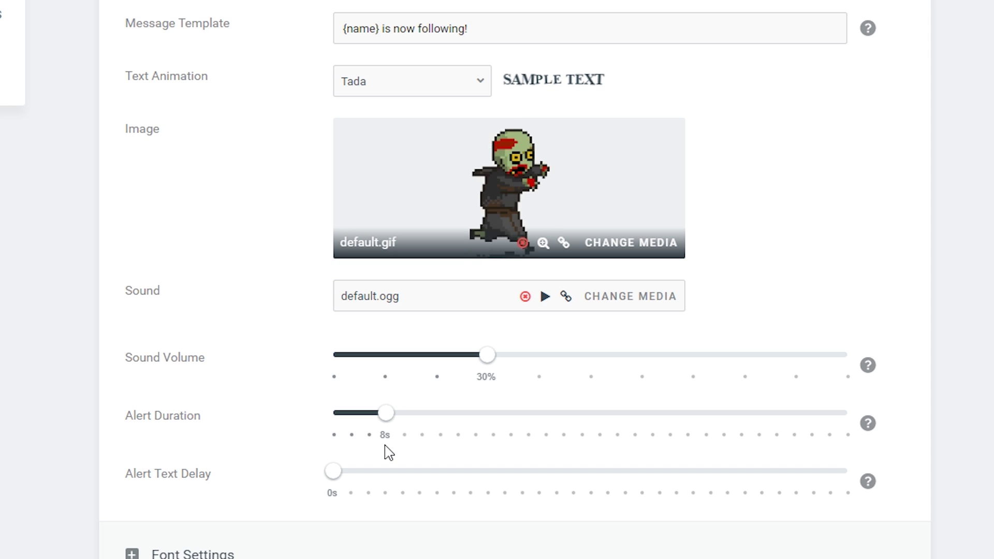
pyautogui.scroll(-1, 251, 461)
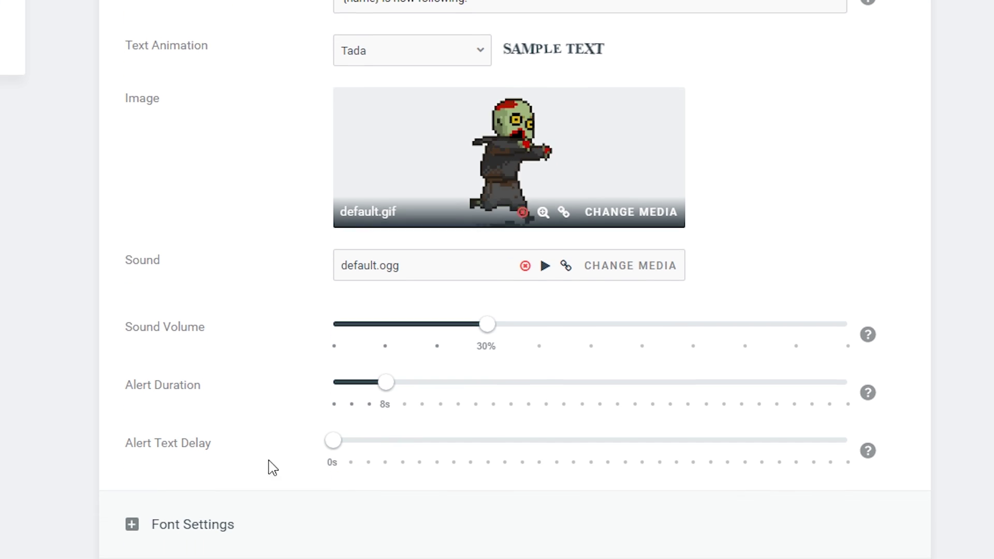
pyautogui.scroll(-1, 251, 461)
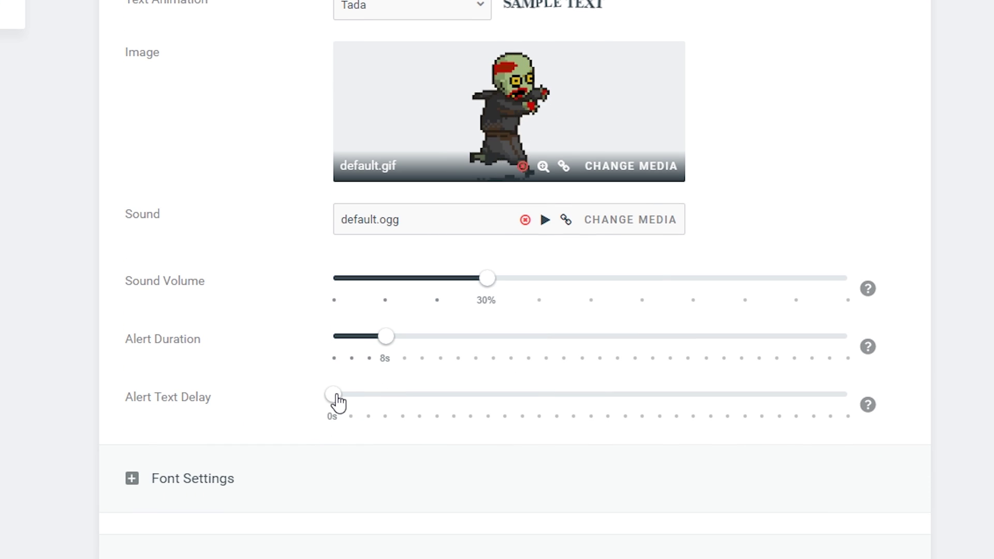
pyautogui.moveTo(340, 401)
pyautogui.mouseDown()
pyautogui.moveTo(368, 400)
pyautogui.moveTo(355, 400)
pyautogui.mouseUp()
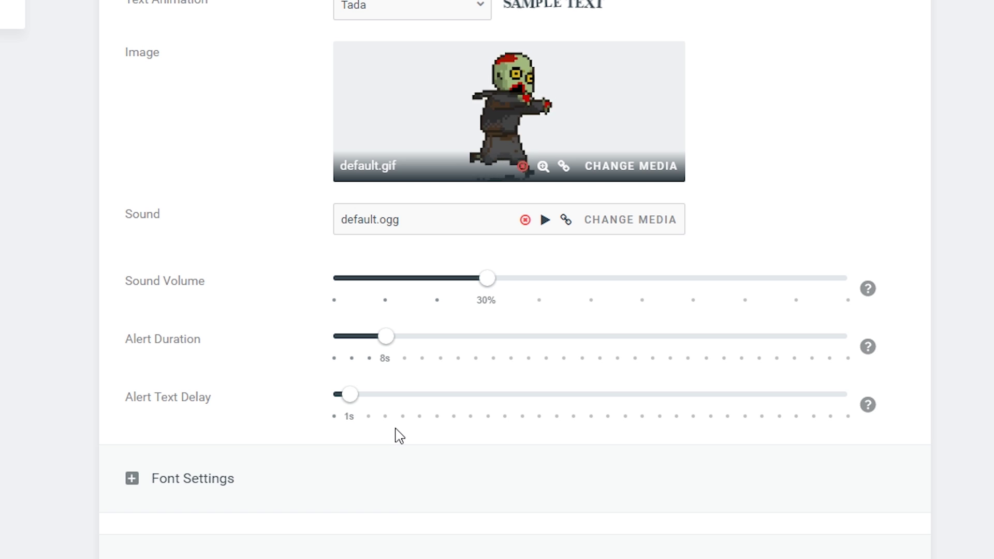
# Step: Expand the follow alert's Font Settings and open the Font dropdown list
pyautogui.scroll(-1, 396, 432)
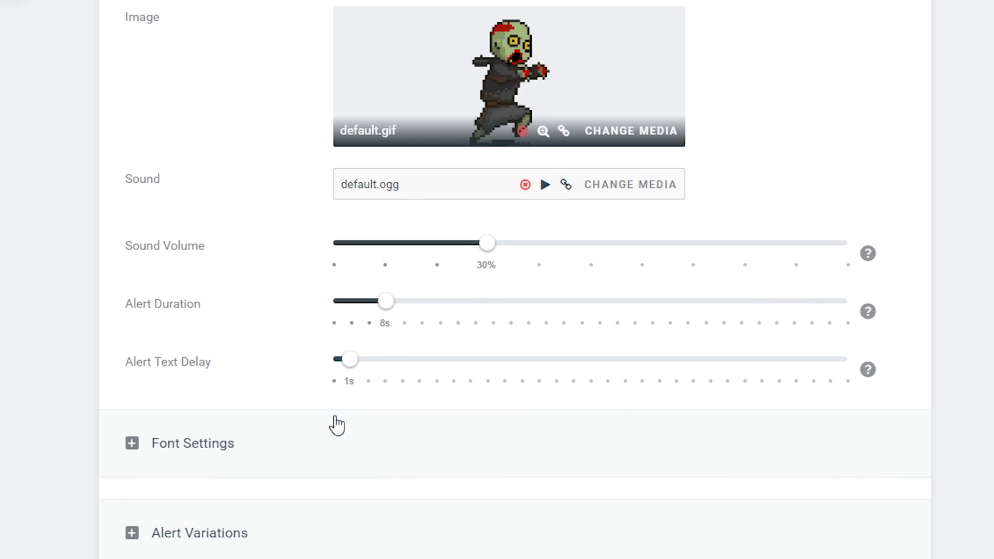
pyautogui.click(132, 444)
pyautogui.scroll(-2, 230, 332)
pyautogui.scroll(-2, 282, 301)
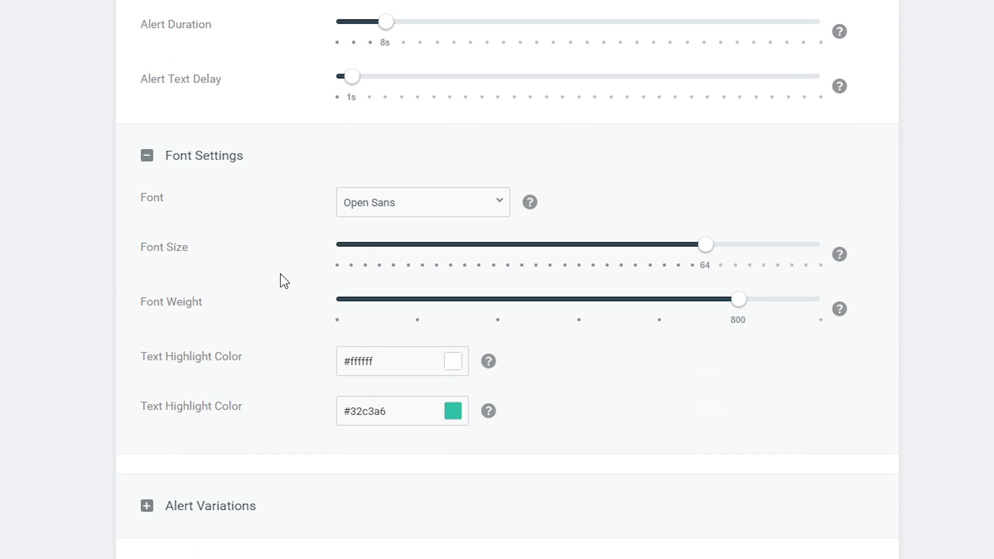
pyautogui.click(468, 209)
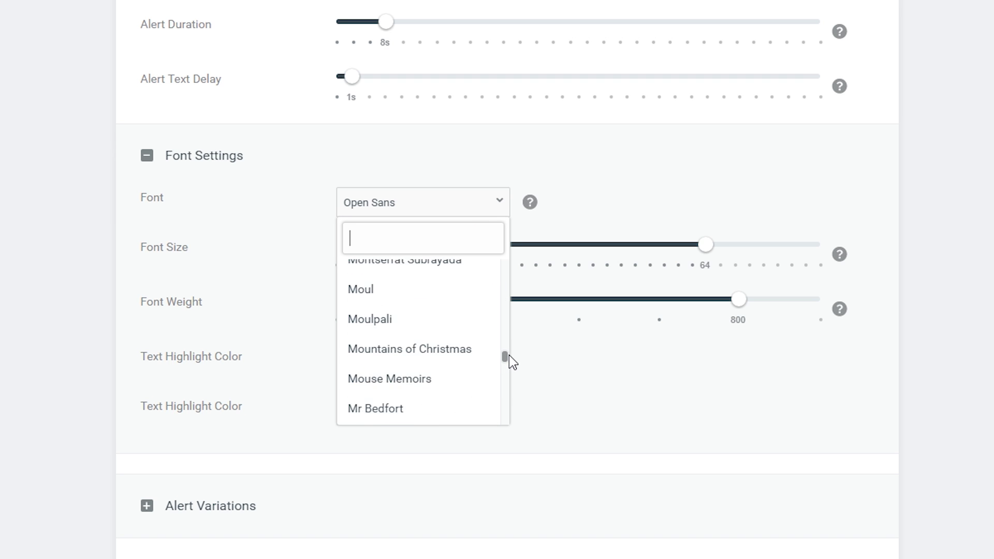
pyautogui.moveTo(505, 366); pyautogui.dragTo(507, 349)
# Step: Load google.com/fonts in a new browser tab and scroll through the fonts
pyautogui.hotkey('ctrl', 't')
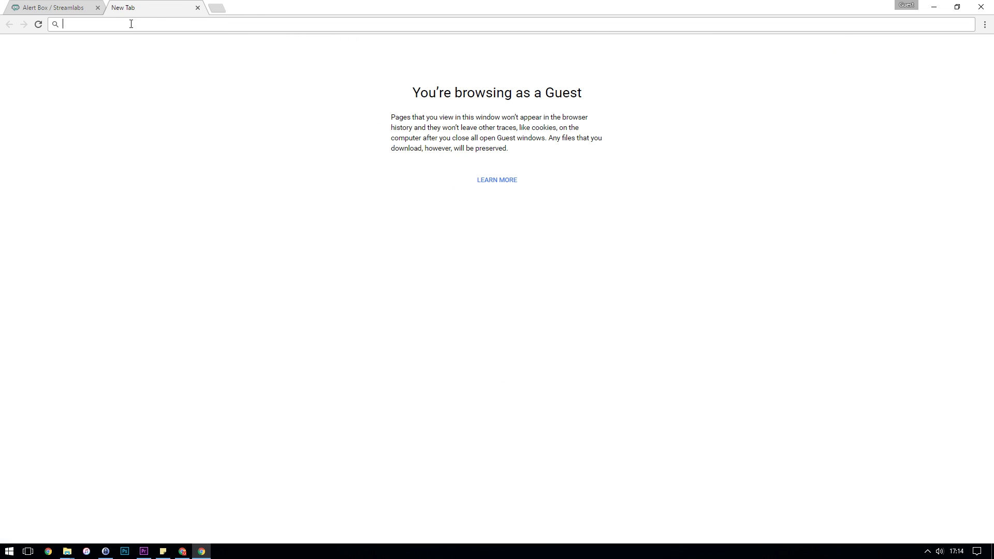
pyautogui.write('google.com/fonts')
pyautogui.press('Return')
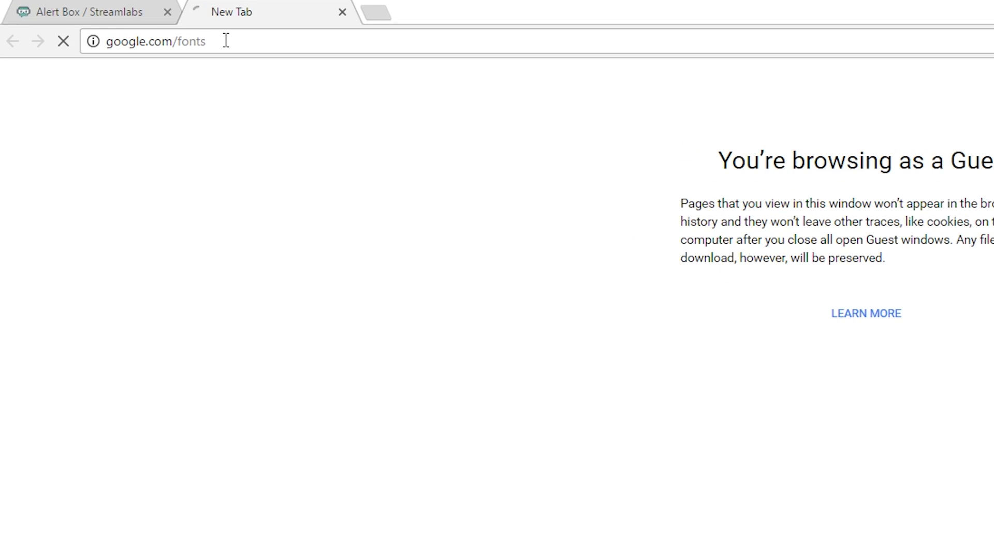
pyautogui.scroll(-2, 358, 211)
pyautogui.scroll(-5, 373, 233)
pyautogui.scroll(-4, 382, 239)
pyautogui.scroll(-4, 382, 243)
# Step: Return to the Alert Box tab and close the font list, keeping Open Sans size 64
pyautogui.click(69, 9)
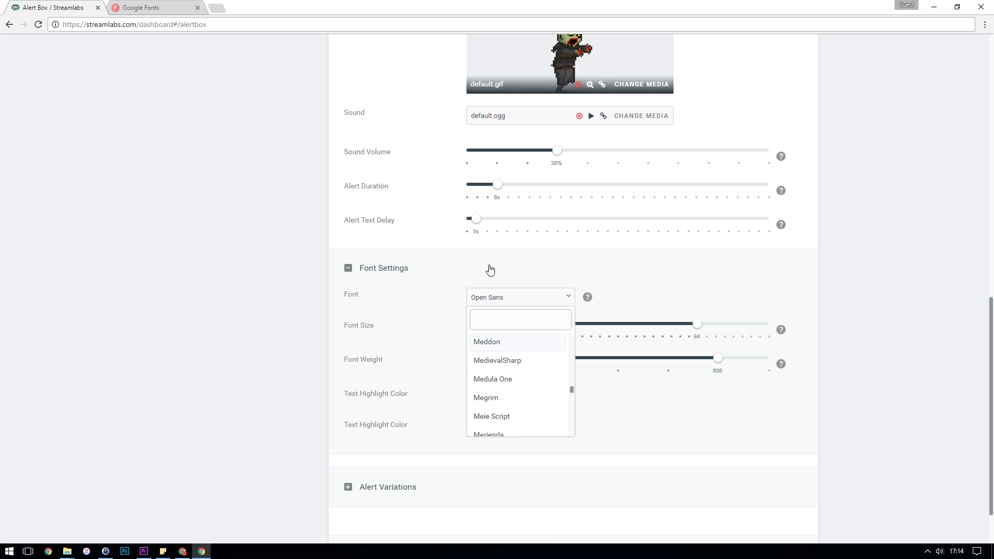
pyautogui.click(636, 297)
pyautogui.scroll(-1, 640, 295)
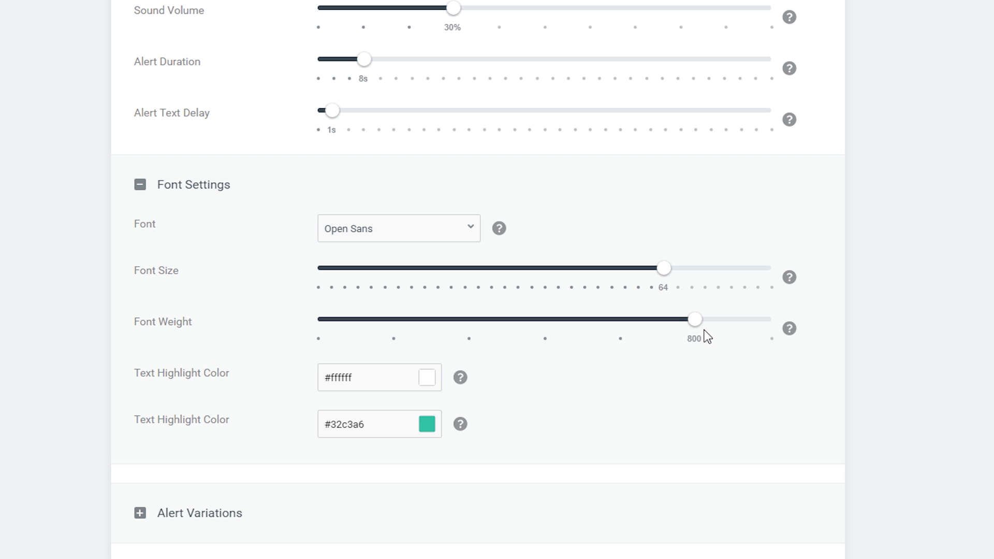
pyautogui.scroll(-1, 590, 341)
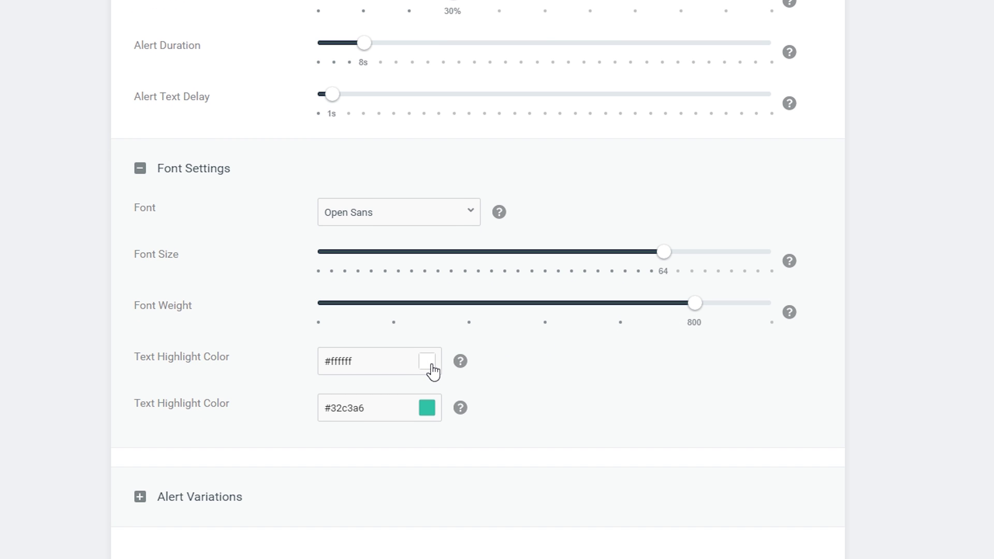
pyautogui.click(428, 362)
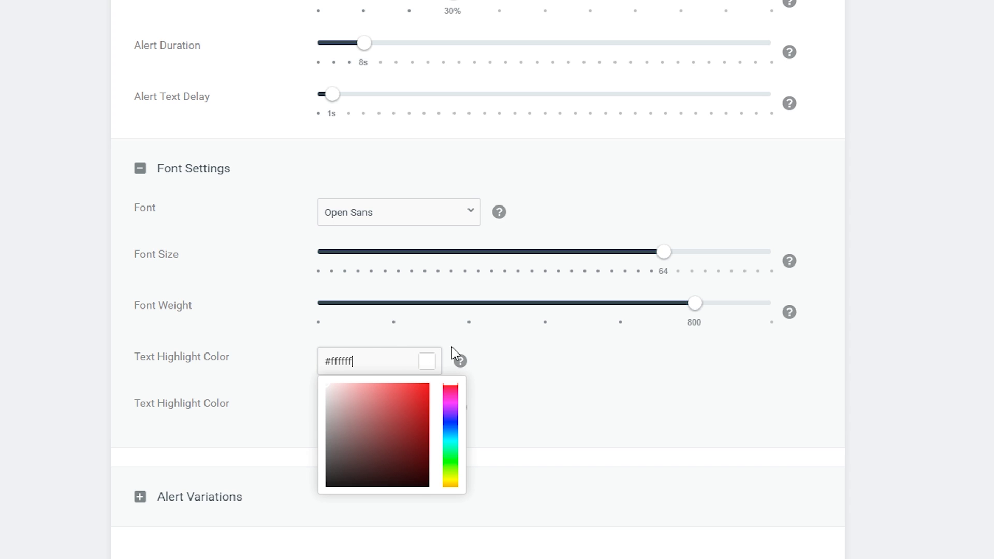
pyautogui.scroll(9, 483, 336)
pyautogui.moveTo(358, 170); pyautogui.dragTo(478, 170)
pyautogui.scroll(-3, 479, 207)
pyautogui.scroll(-5, 506, 262)
pyautogui.scroll(-1, 480, 367)
pyautogui.click(428, 408)
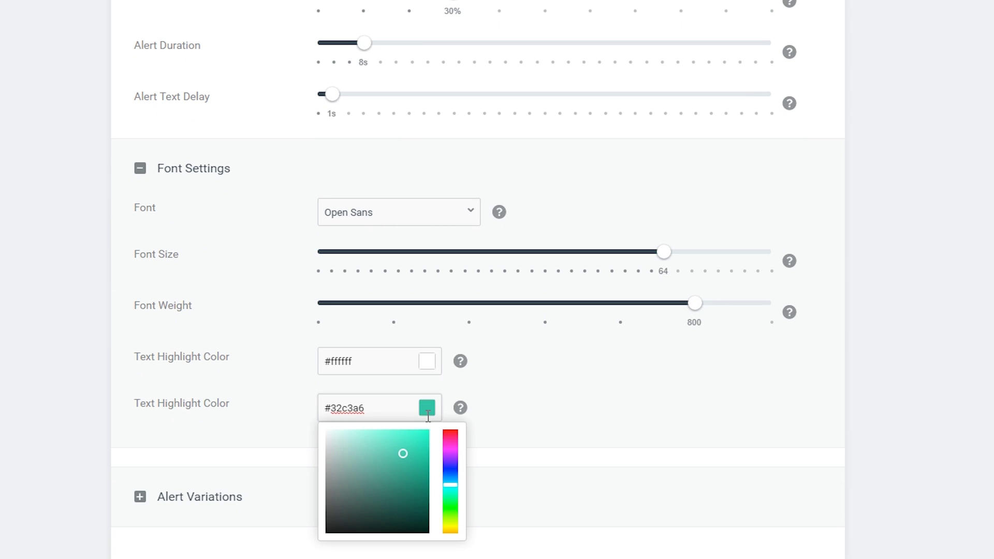
pyautogui.click(500, 414)
pyautogui.scroll(9, 503, 414)
pyautogui.doubleClick(359, 170)
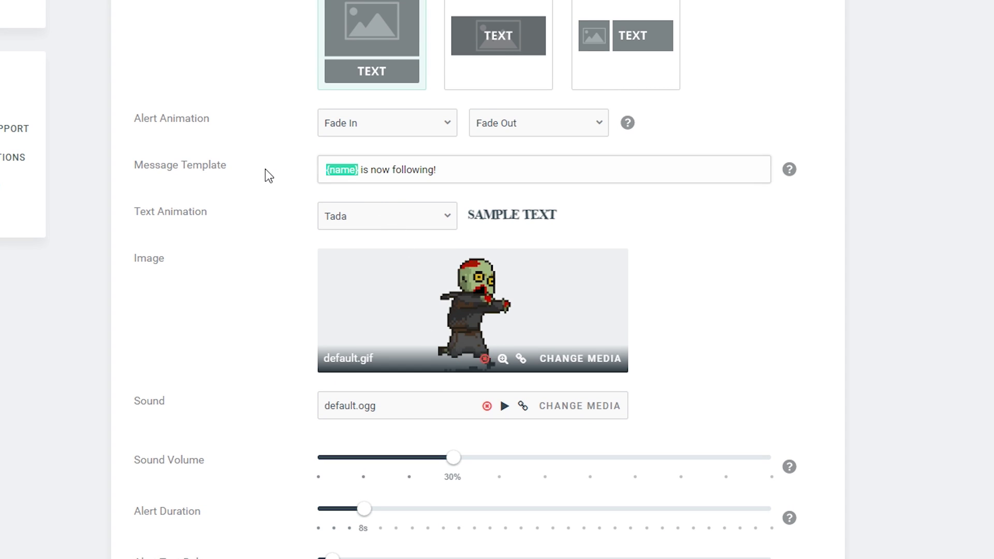
pyautogui.click(308, 180)
pyautogui.scroll(-6, 455, 289)
pyautogui.scroll(-2, 456, 289)
pyautogui.scroll(-1, 484, 361)
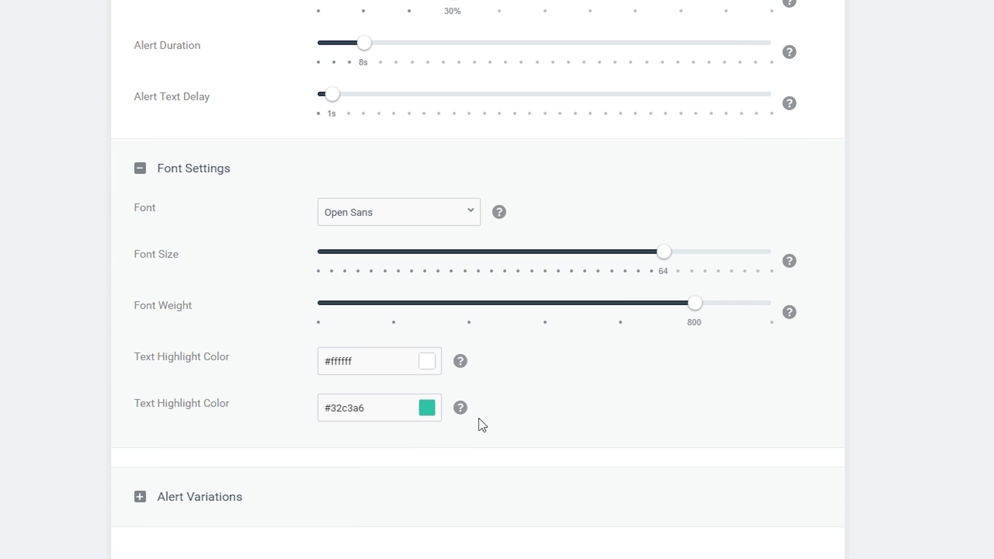
# Step: Check Alert Variations, save the Alert Box settings, and scroll back up to the tabs
pyautogui.scroll(-2, 377, 362)
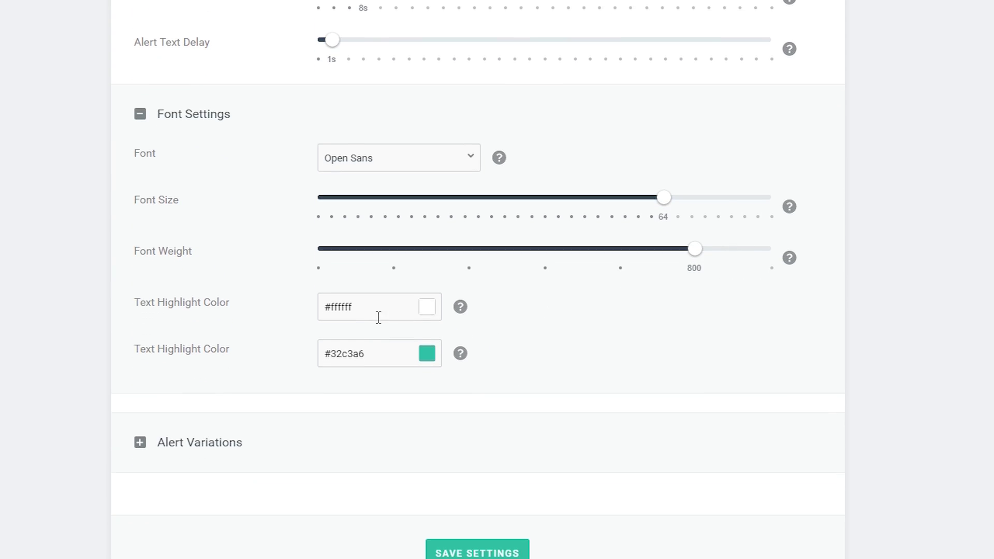
pyautogui.click(178, 396)
pyautogui.scroll(-2, 217, 363)
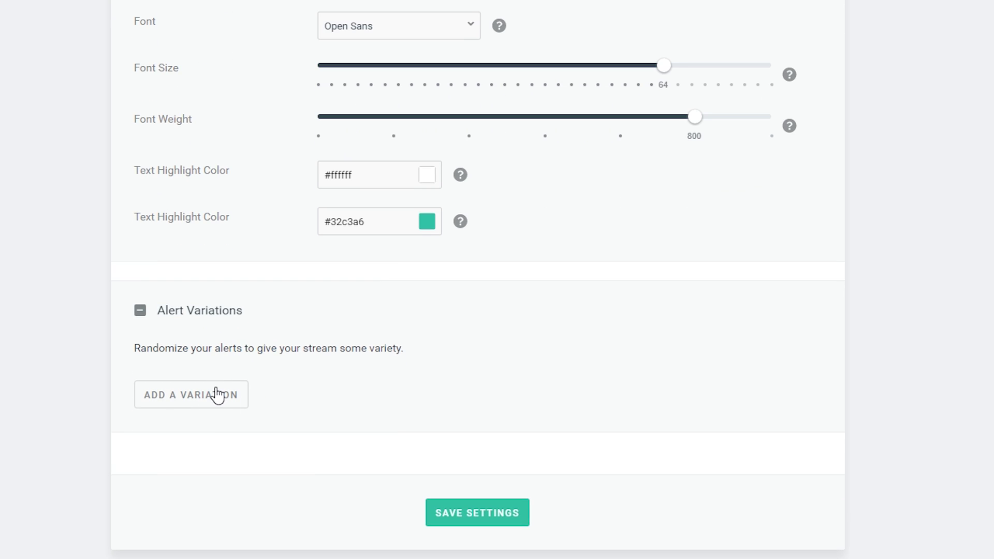
pyautogui.click(193, 313)
pyautogui.click(469, 500)
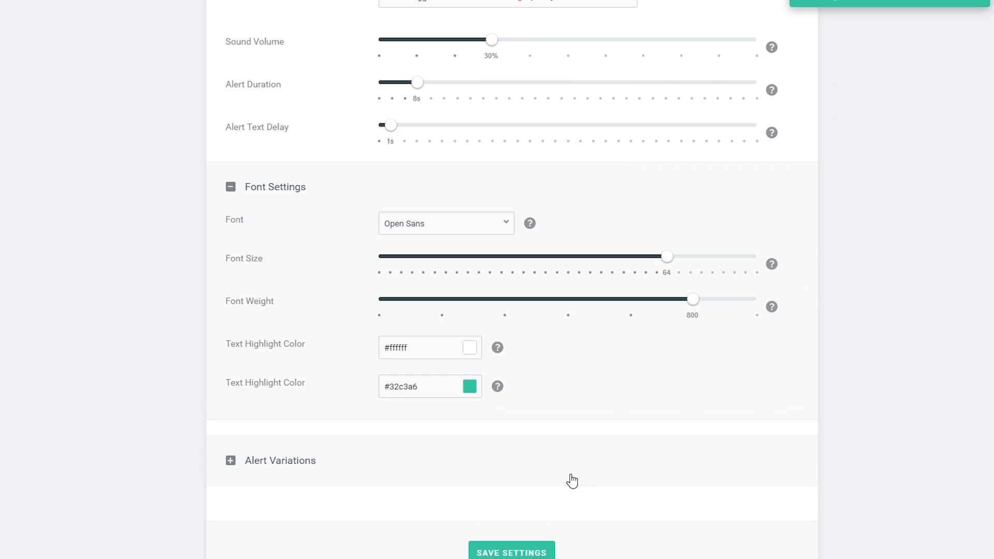
pyautogui.scroll(5, 570, 479)
pyautogui.scroll(5, 570, 446)
pyautogui.scroll(3, 543, 373)
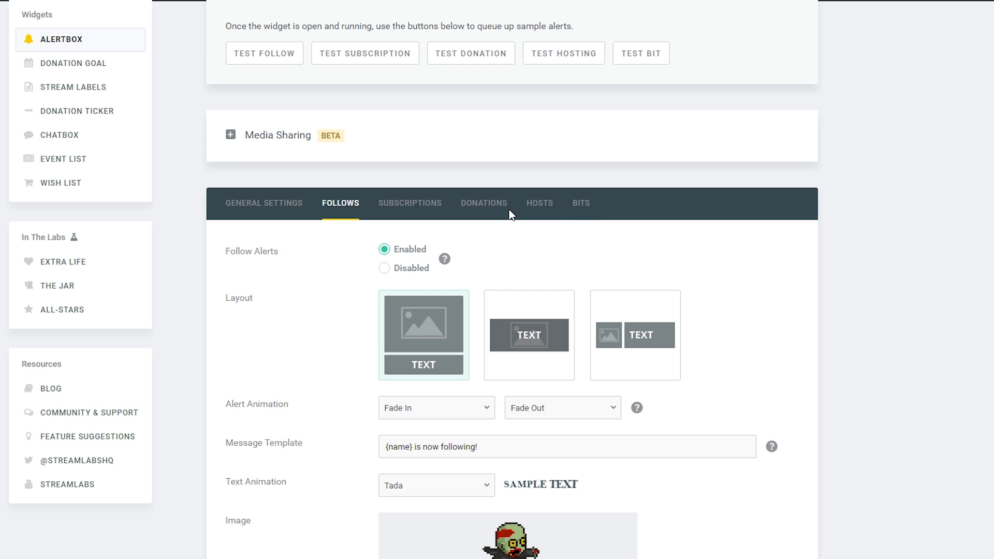
# Step: Switch to the Subscriptions tab, dismissing the channel's subscribe offer along the way
pyautogui.click(424, 214)
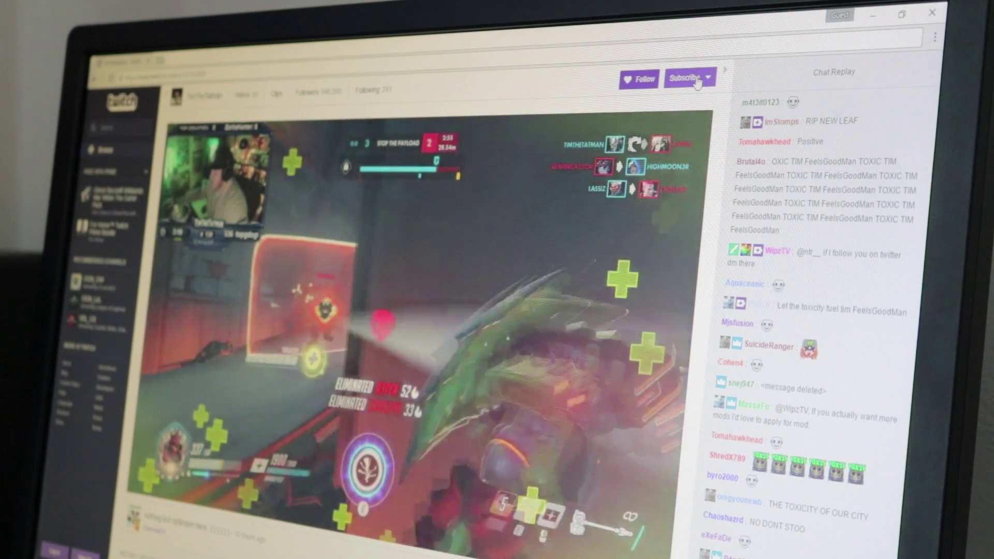
pyautogui.click(697, 79)
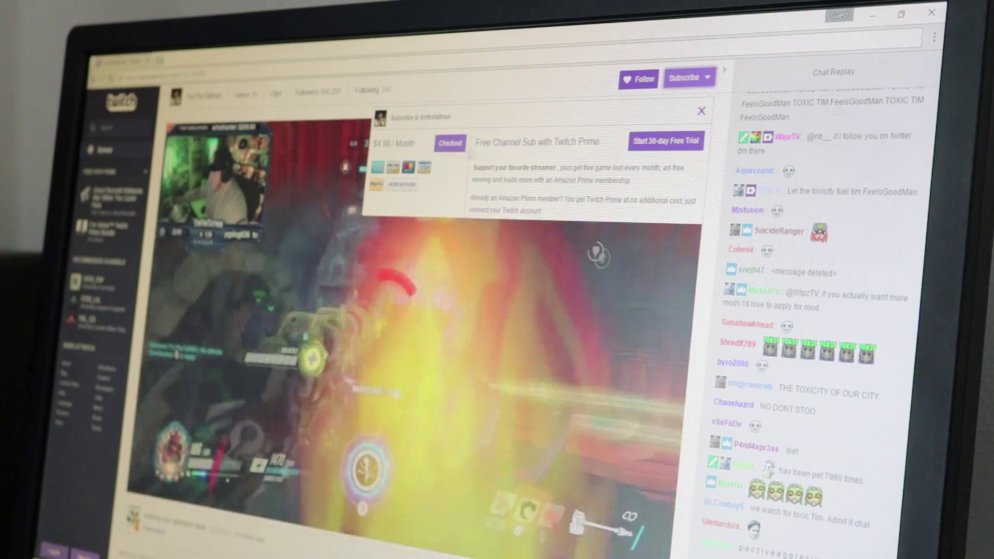
pyautogui.click(707, 80)
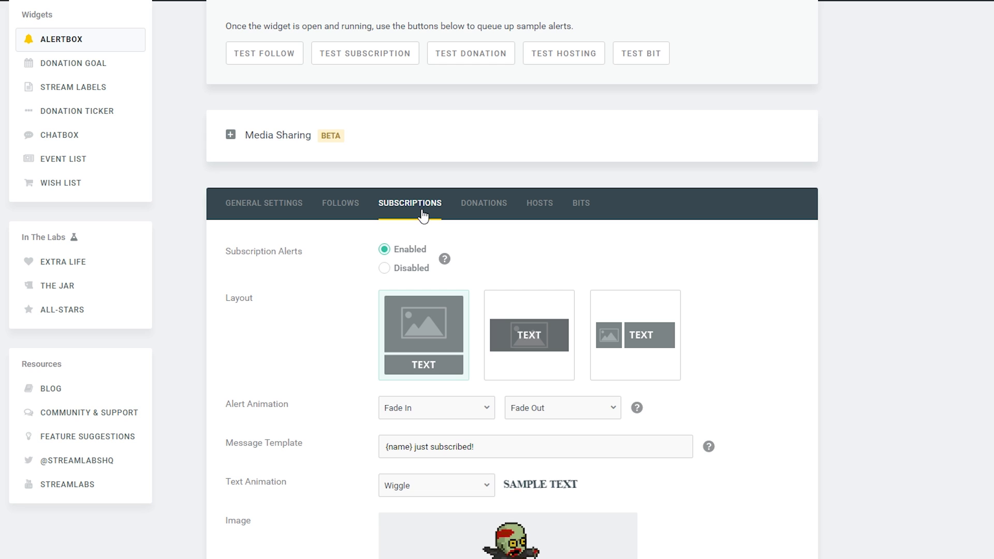
# Step: Toggle subscription alerts off and on, then scroll down to the Resub Message sections
pyautogui.click(385, 268)
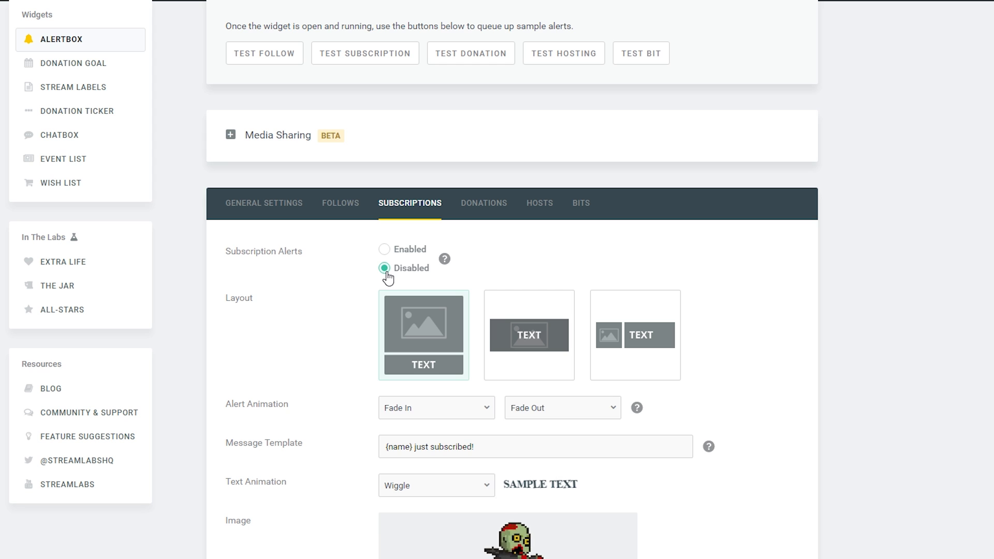
pyautogui.click(384, 250)
pyautogui.scroll(-1, 342, 288)
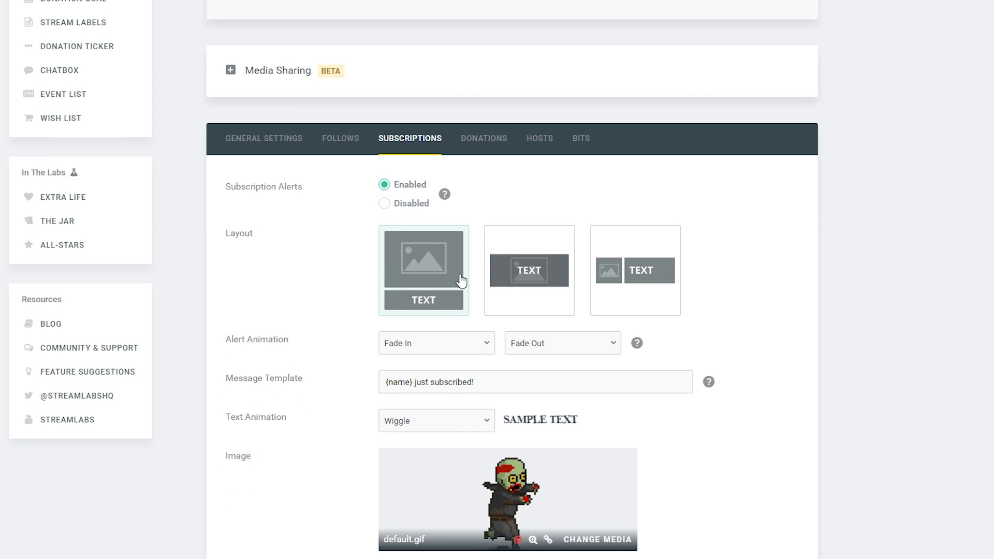
pyautogui.scroll(-1, 595, 297)
pyautogui.scroll(-1, 561, 288)
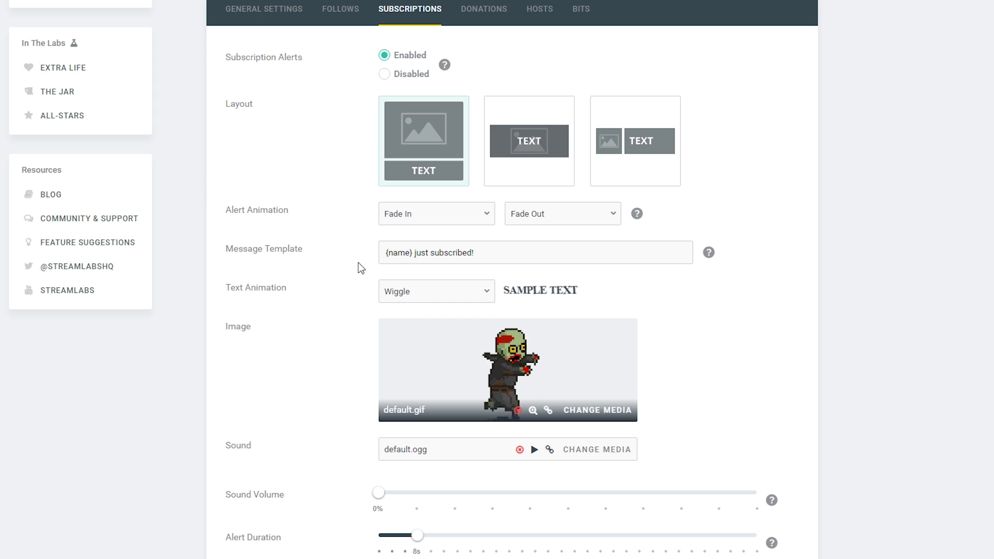
pyautogui.scroll(-1, 356, 269)
pyautogui.scroll(-2, 355, 275)
pyautogui.scroll(-1, 355, 282)
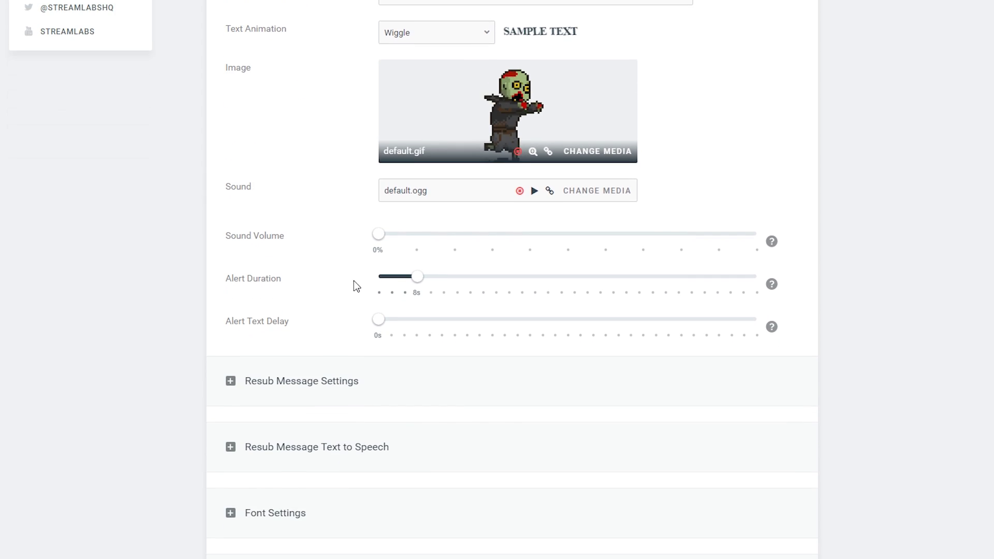
pyautogui.scroll(-1, 331, 310)
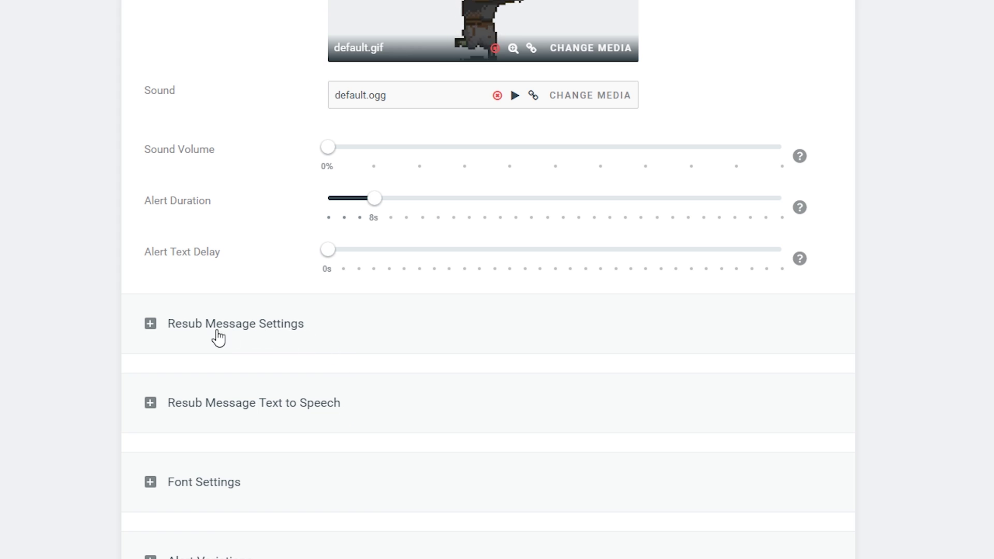
# Step: Expand Resub Message Settings and scroll down to the resub text-to-speech section
pyautogui.click(154, 328)
pyautogui.scroll(-1, 223, 325)
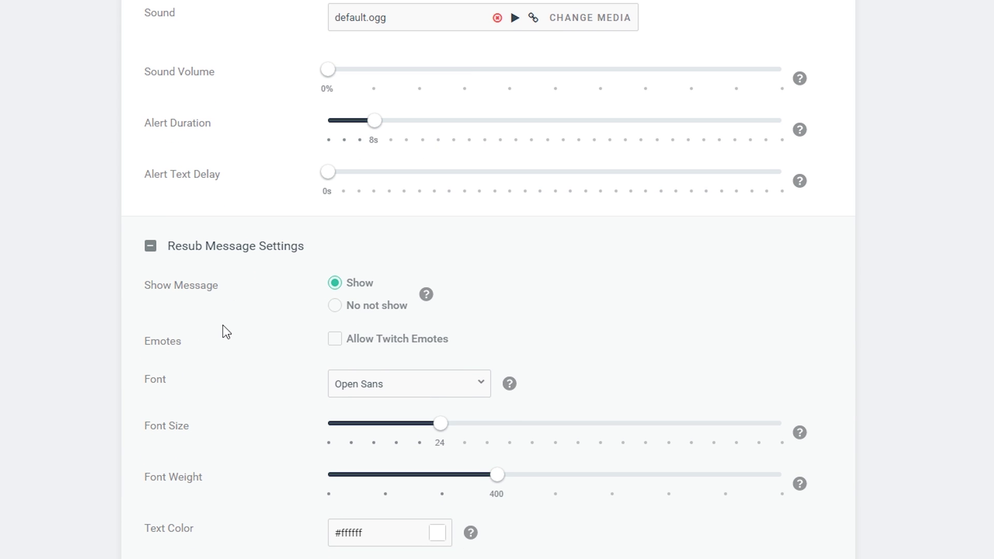
pyautogui.scroll(-1, 274, 290)
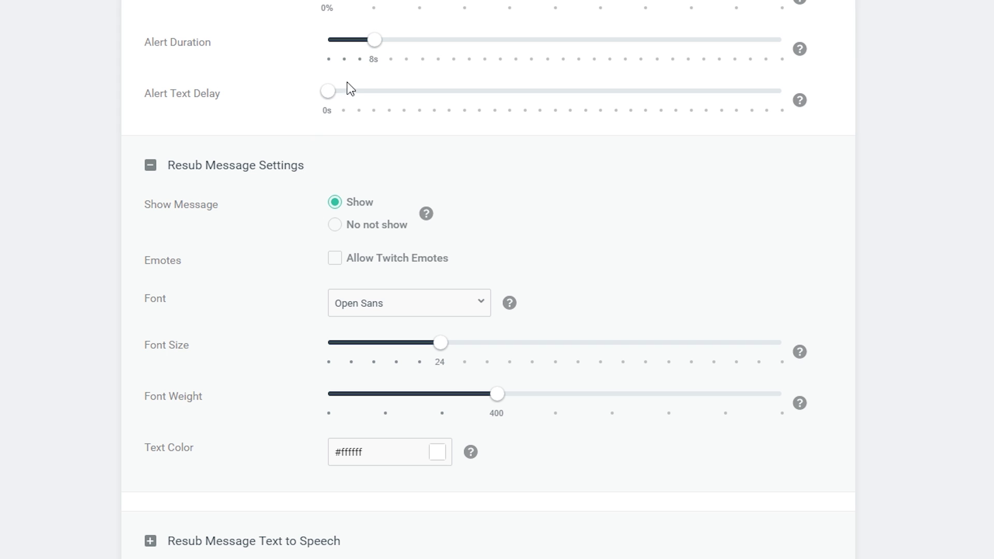
pyautogui.moveTo(377, 47); pyautogui.dragTo(409, 48)
pyautogui.scroll(-3, 251, 245)
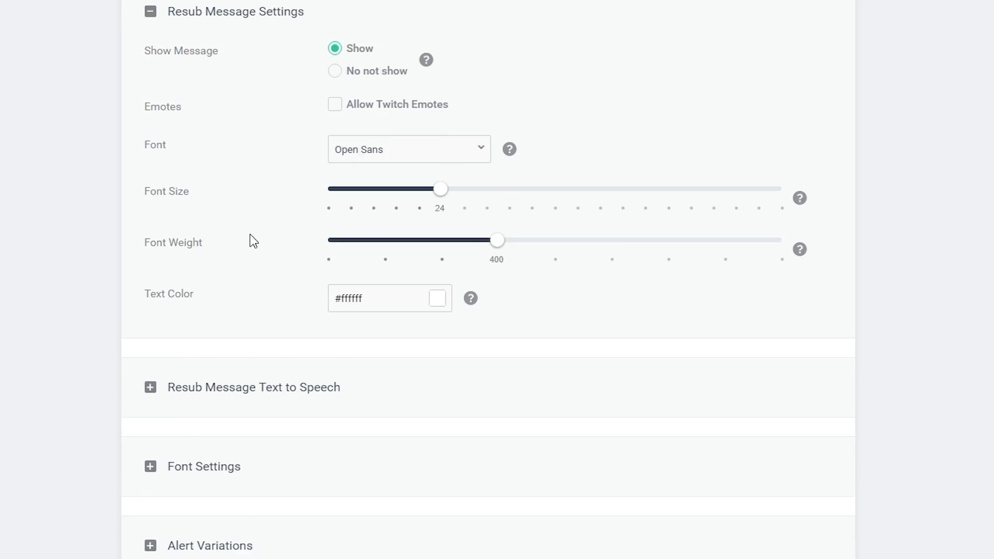
pyautogui.scroll(-2, 238, 254)
# Step: Expand the resub text-to-speech options and keep the English (auto) voice
pyautogui.click(147, 258)
pyautogui.scroll(-1, 217, 254)
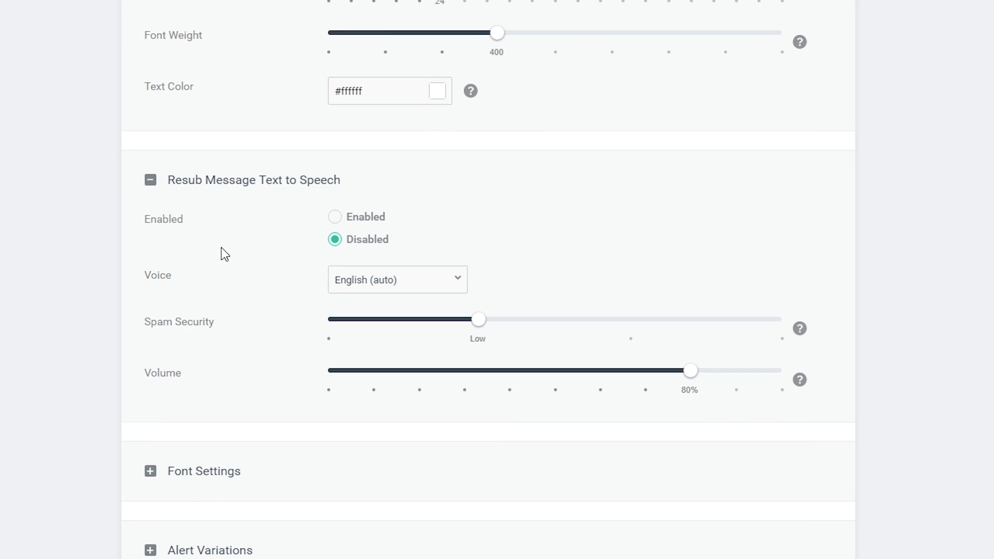
pyautogui.click(456, 278)
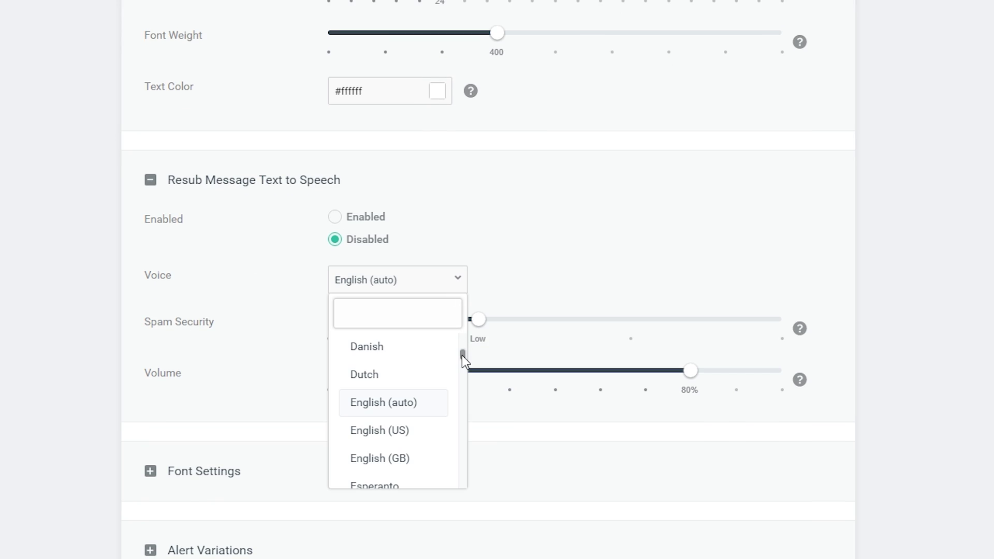
pyautogui.moveTo(462, 355)
pyautogui.mouseDown()
pyautogui.moveTo(469, 434)
pyautogui.moveTo(470, 422)
pyautogui.mouseUp()
pyautogui.click(457, 282)
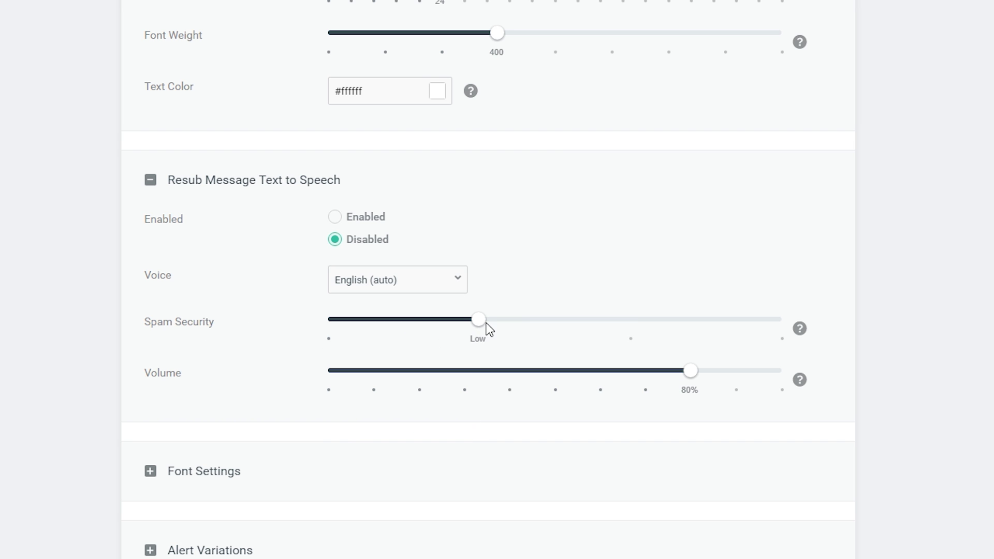
# Step: Keep resub spam security at Low and lower the text-to-speech volume to 60%
pyautogui.click(605, 320)
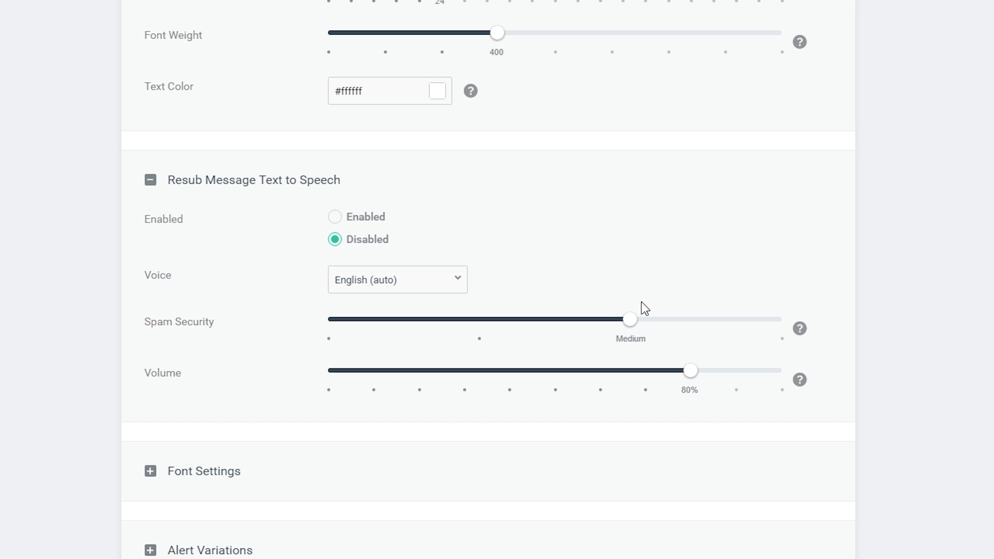
pyautogui.moveTo(632, 320); pyautogui.dragTo(541, 328)
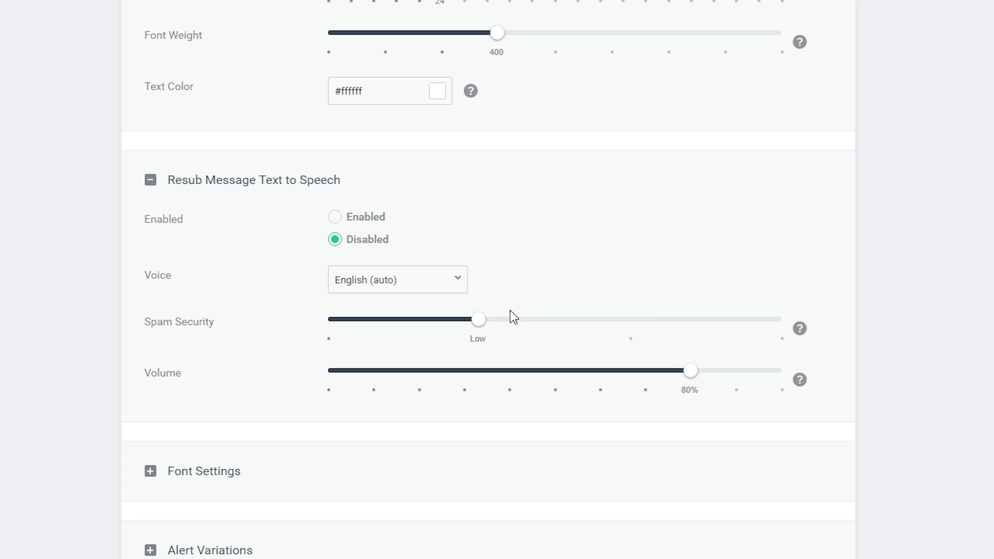
pyautogui.moveTo(690, 371); pyautogui.dragTo(600, 371)
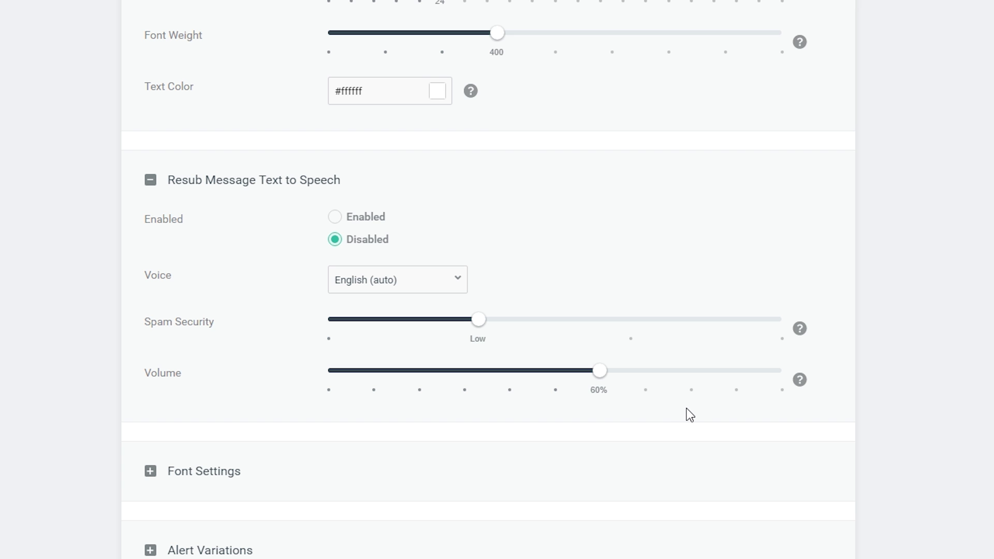
pyautogui.scroll(-3, 673, 404)
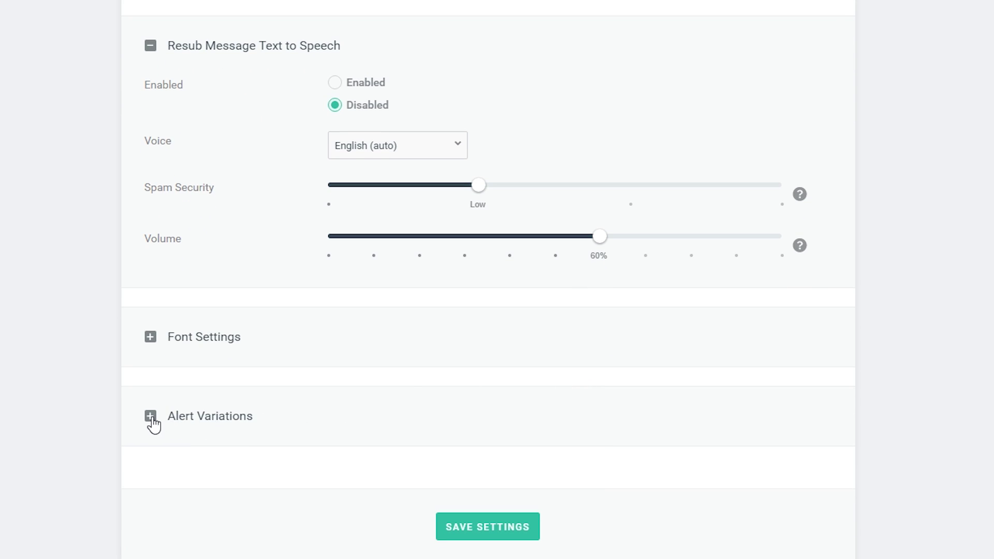
pyautogui.click(151, 417)
# Step: Add a 'Resub' variation with condition 'Months subscribed is at least' and frequency 2
pyautogui.click(227, 501)
pyautogui.write('Resub')
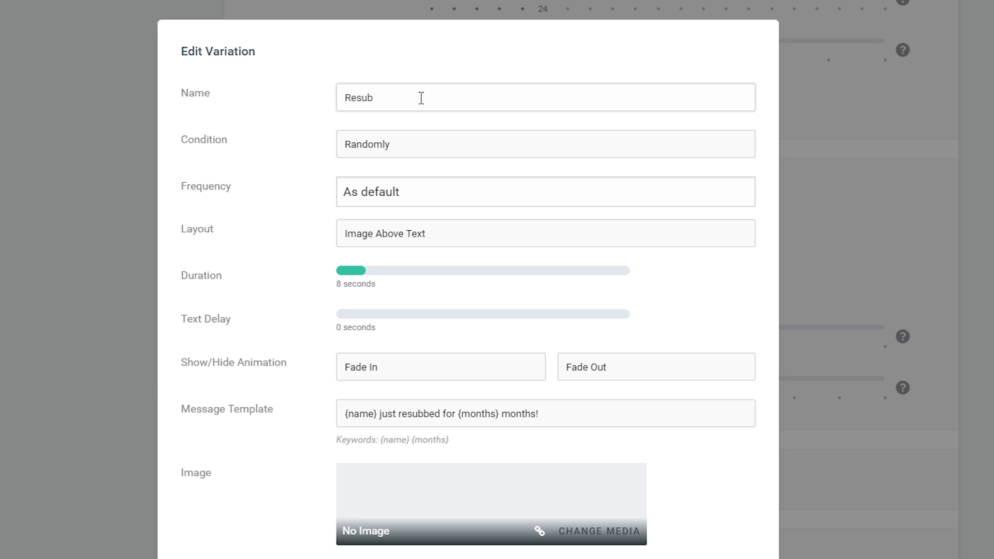
pyautogui.click(430, 144)
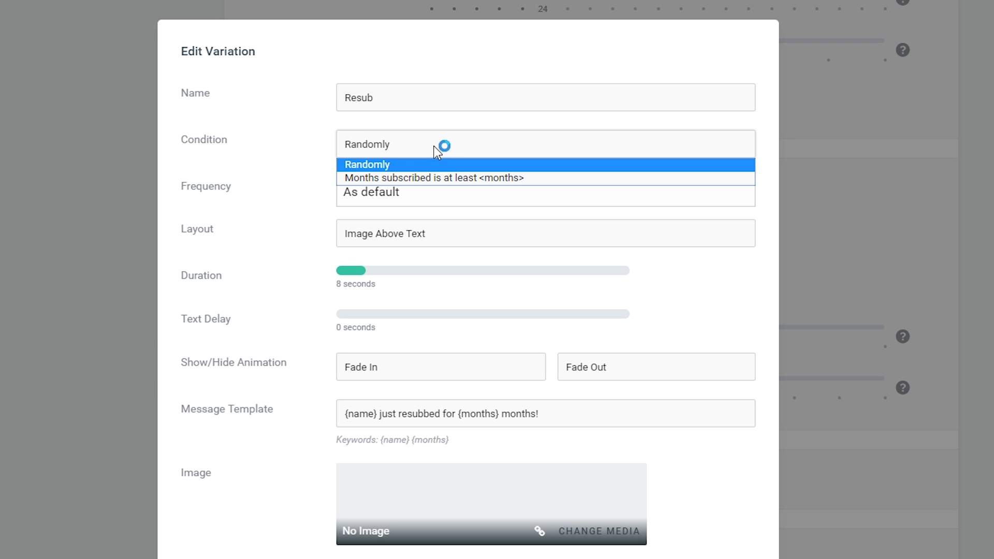
pyautogui.click(539, 179)
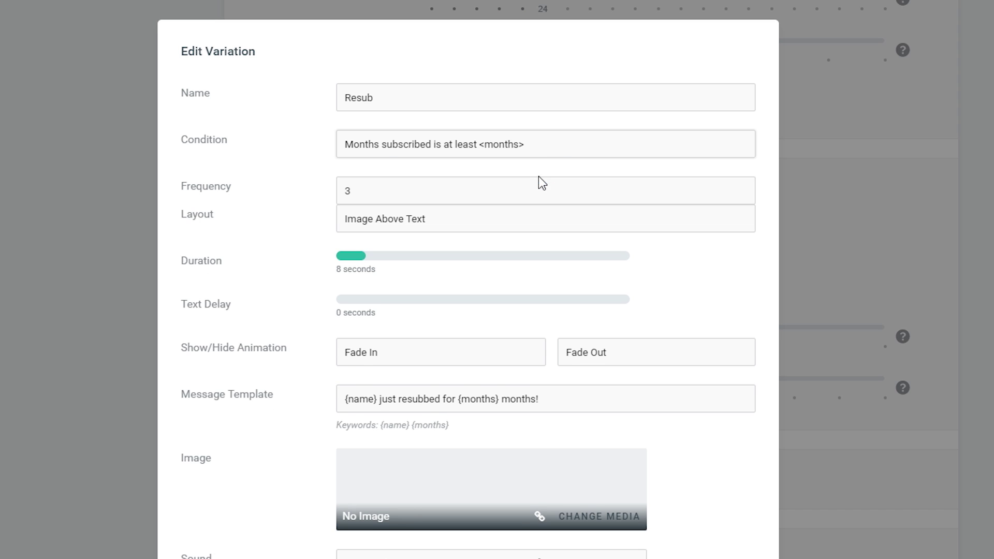
pyautogui.moveTo(400, 188); pyautogui.dragTo(321, 193)
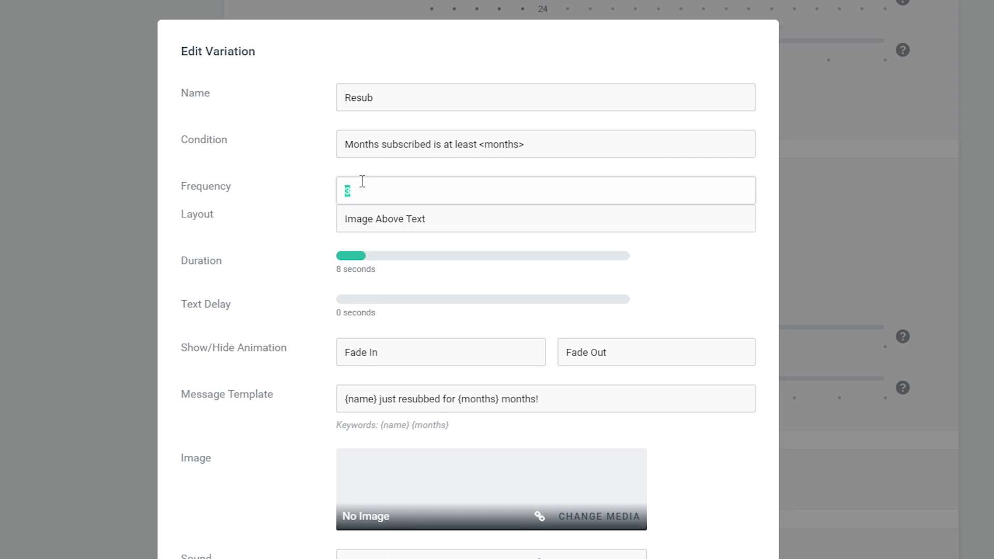
pyautogui.write('2')
pyautogui.scroll(-3, 309, 226)
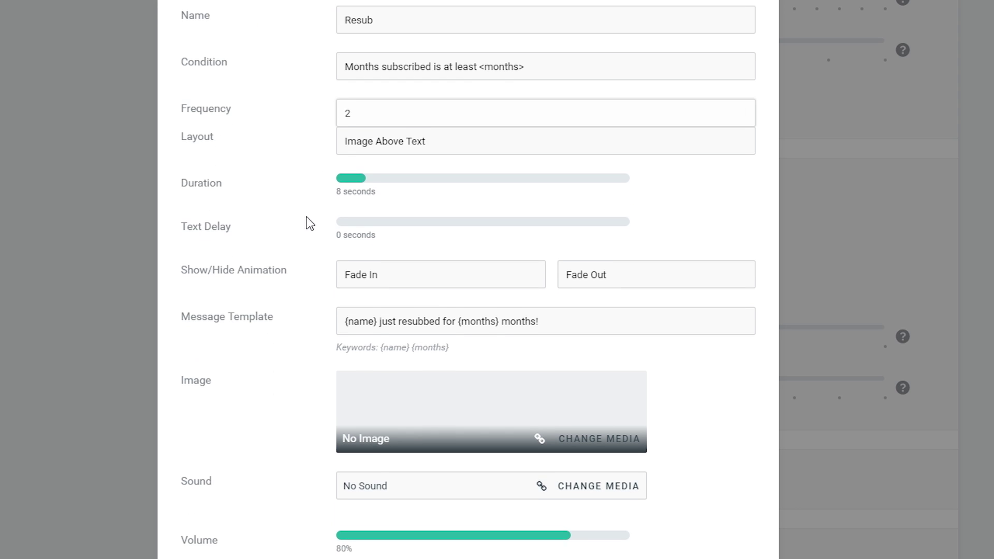
pyautogui.scroll(-3, 720, 352)
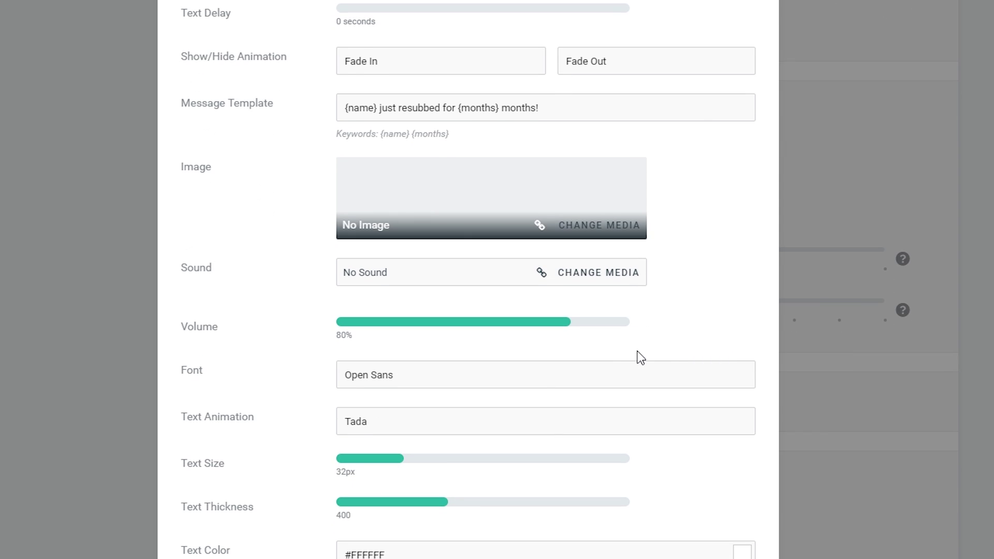
pyautogui.scroll(3, 305, 342)
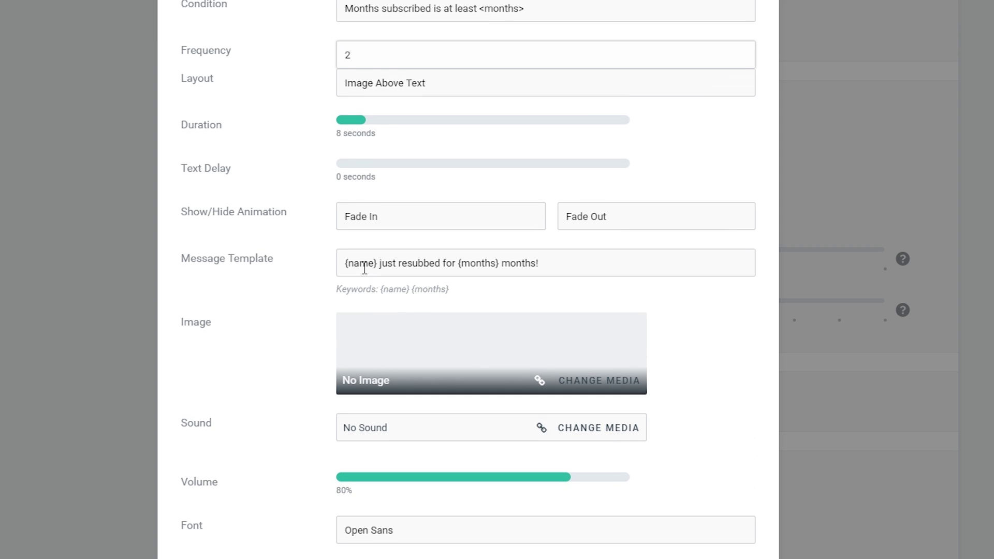
pyautogui.moveTo(460, 265); pyautogui.dragTo(490, 263)
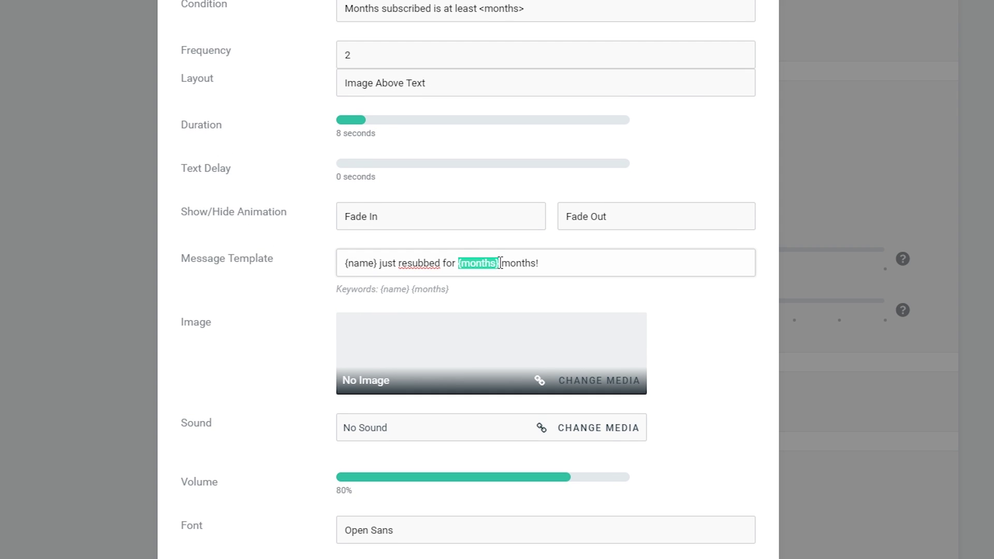
# Step: Save the Resub variation and then the whole alert box settings
pyautogui.click(583, 265)
pyautogui.scroll(-3, 683, 352)
pyautogui.scroll(-3, 683, 414)
pyautogui.click(689, 510)
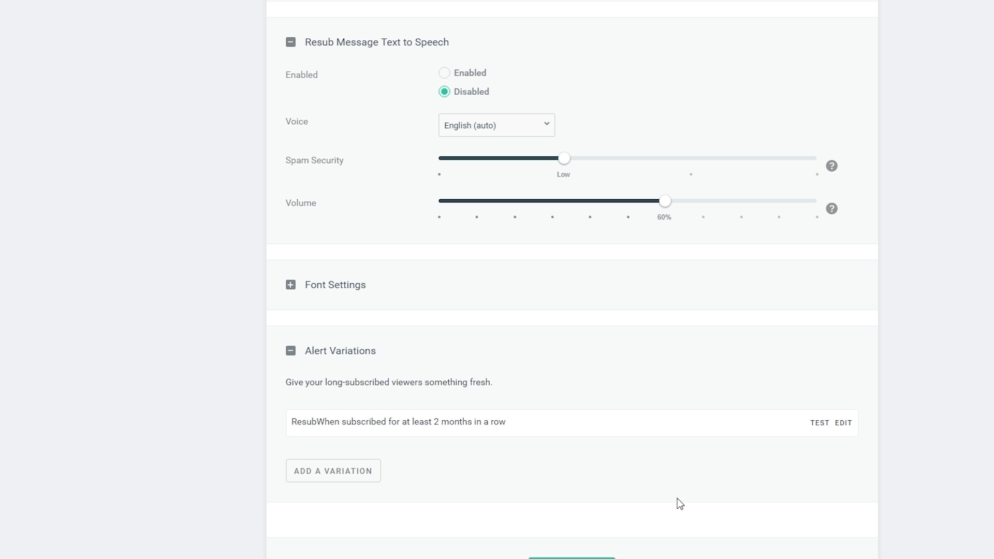
pyautogui.scroll(-2, 647, 492)
pyautogui.click(588, 503)
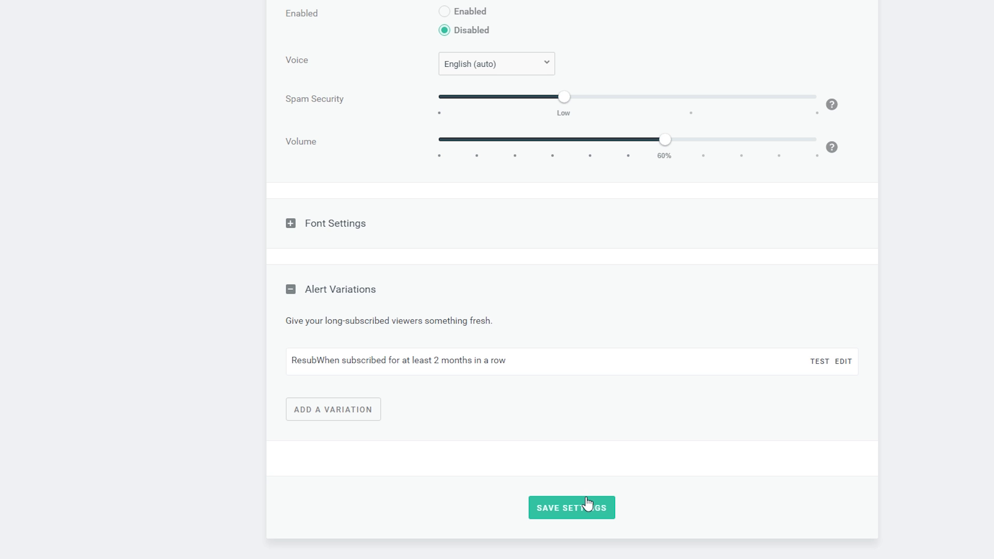
# Step: Switch to the Donations settings page listing PayPal, Credit Cards, Unitpay.ru and Skrill
pyautogui.scroll(7, 600, 455)
pyautogui.scroll(7, 603, 412)
pyautogui.scroll(3, 606, 399)
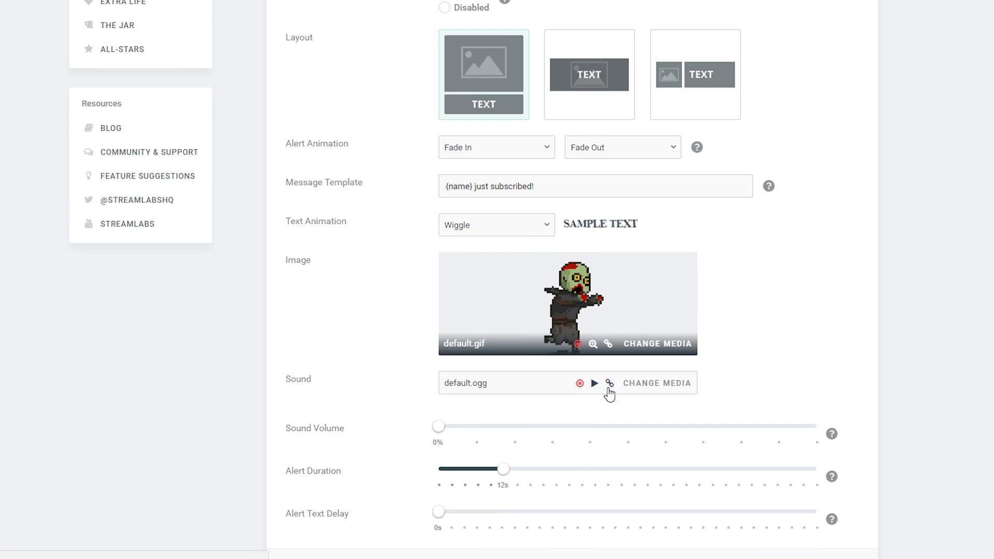
pyautogui.scroll(5, 596, 363)
pyautogui.click(543, 202)
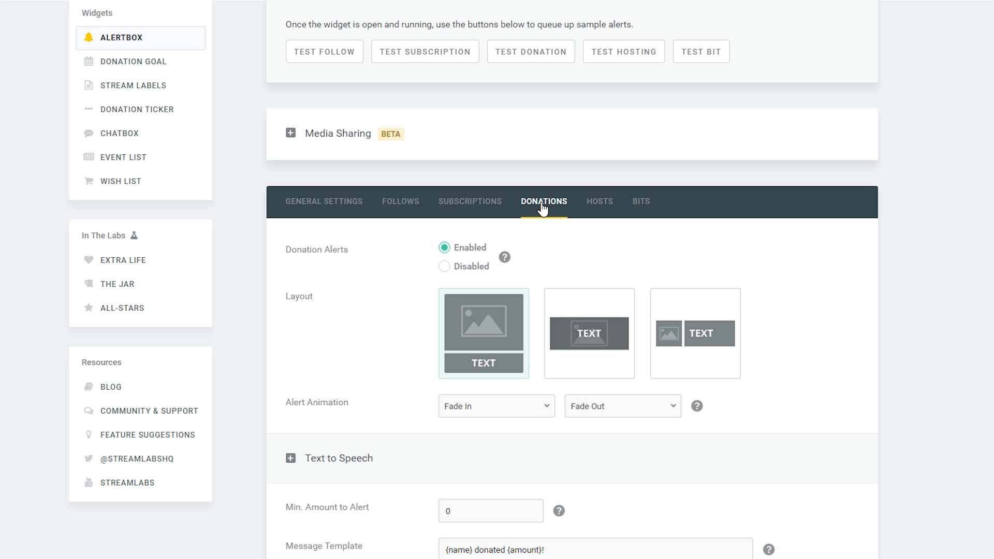
pyautogui.scroll(3, 52, 145)
pyautogui.click(157, 202)
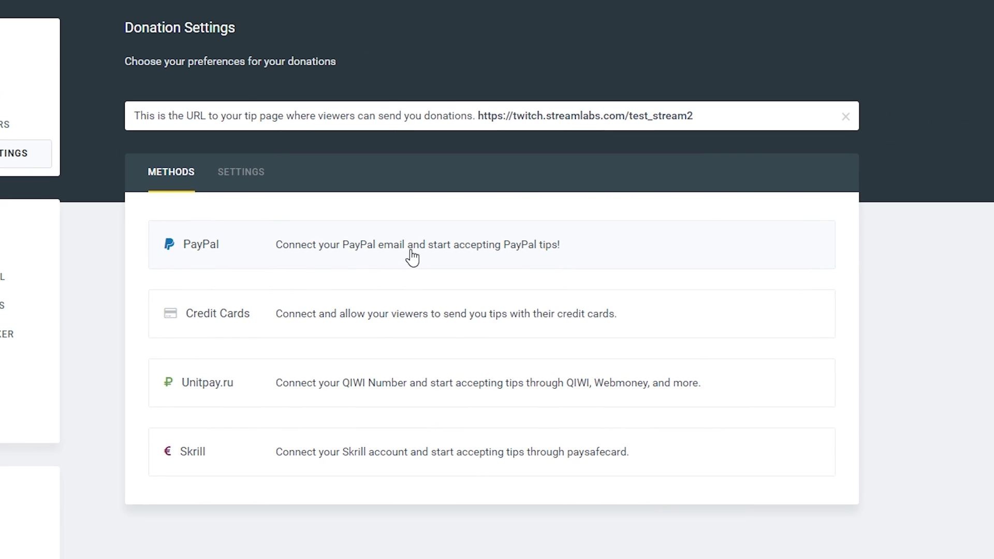
pyautogui.click(413, 256)
pyautogui.hotkey('ctrl', 'v')
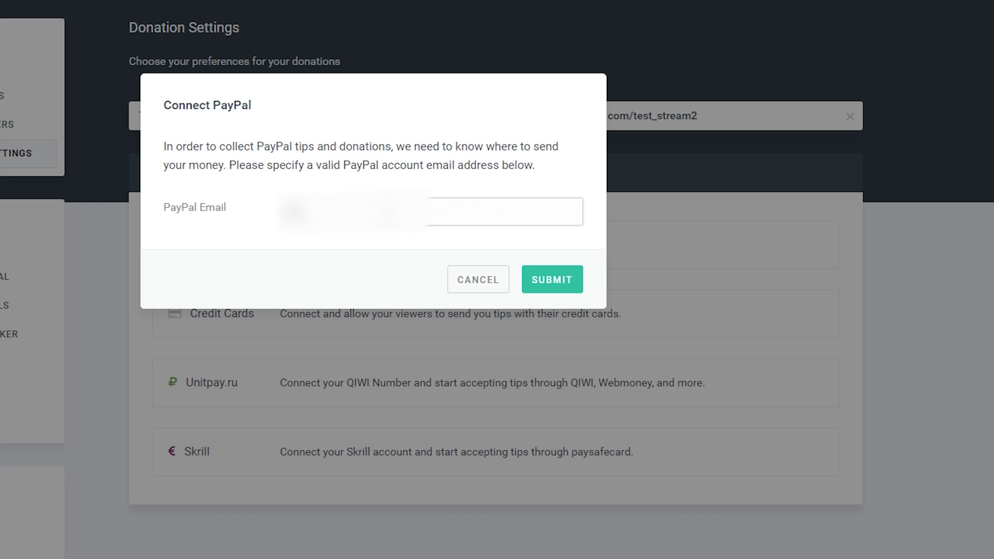
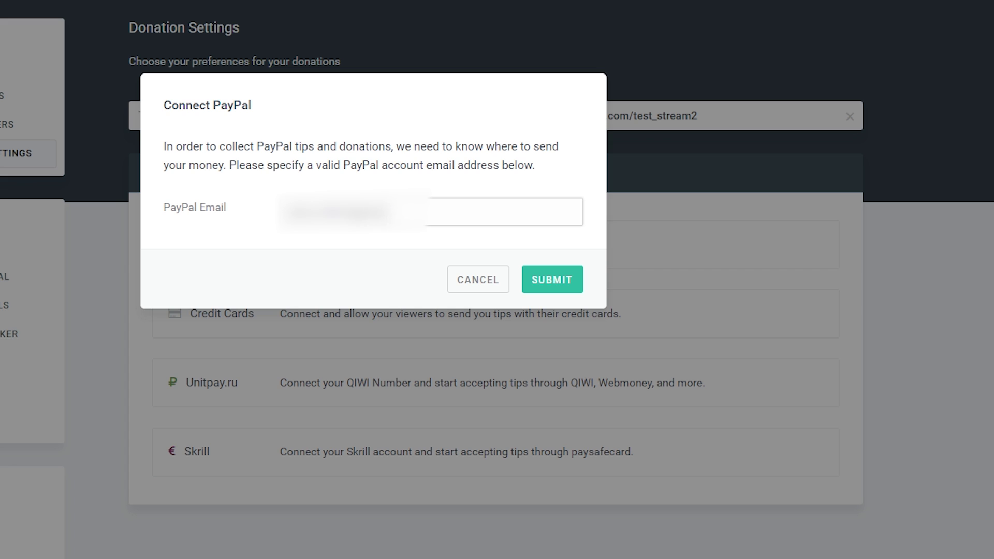
pyautogui.click(552, 274)
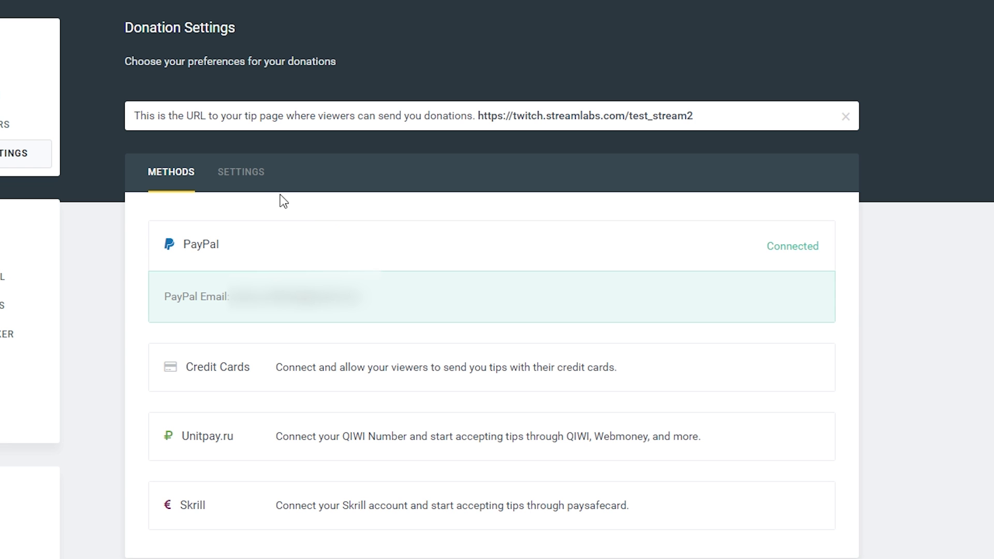
pyautogui.click(256, 175)
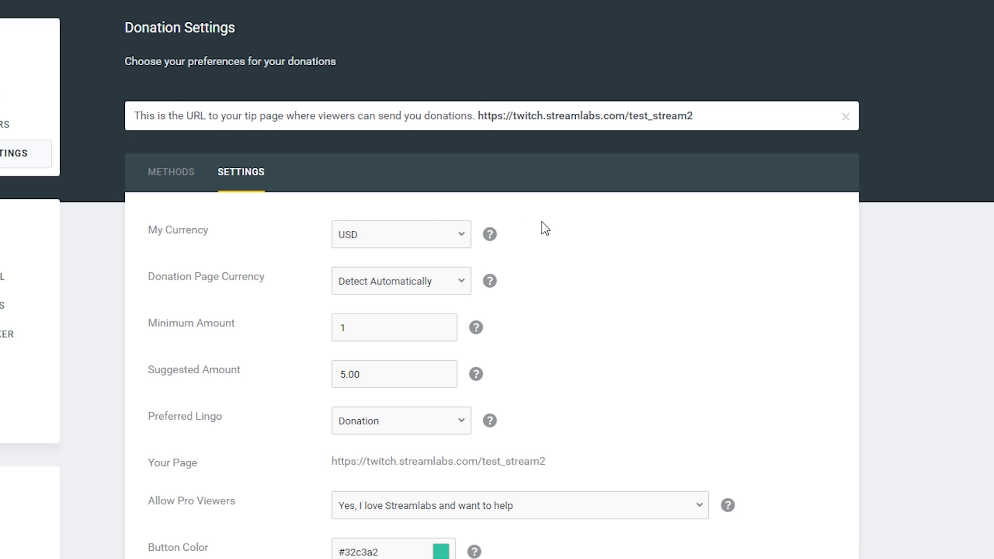
pyautogui.scroll(-2, 542, 223)
pyautogui.click(451, 164)
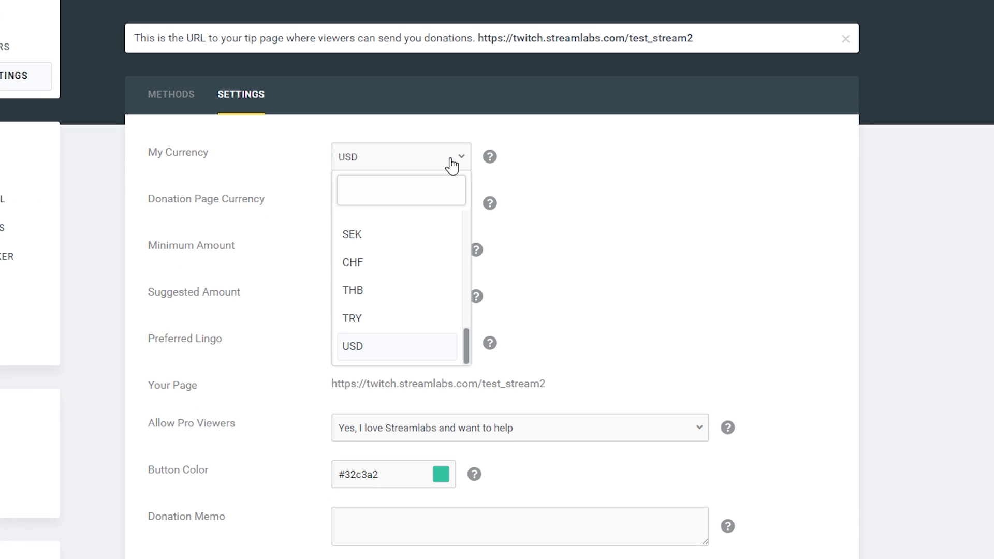
pyautogui.scroll(-2, 447, 284)
pyautogui.scroll(2, 434, 231)
pyautogui.scroll(2, 433, 193)
pyautogui.scroll(2, 426, 156)
pyautogui.click(427, 133)
pyautogui.click(459, 177)
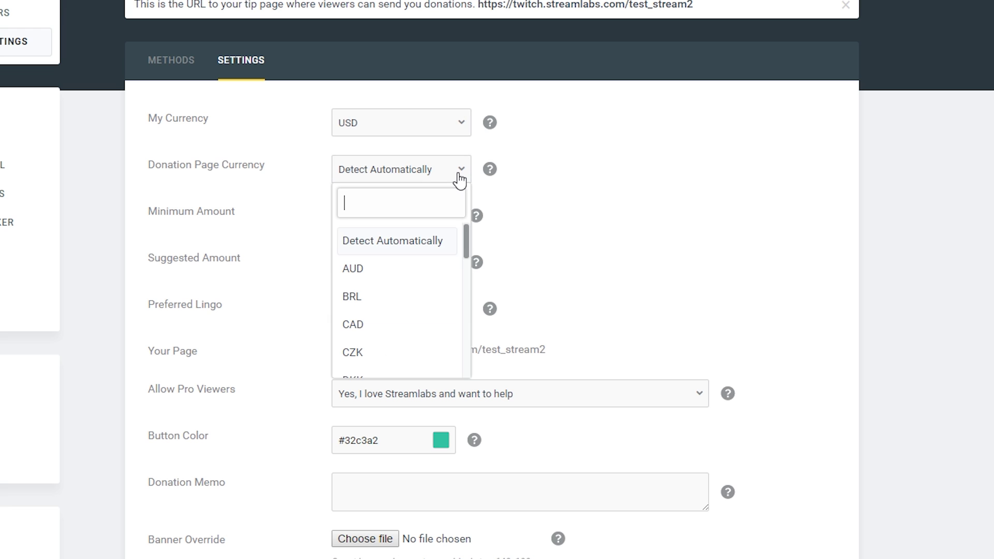
pyautogui.scroll(-1, 440, 290)
pyautogui.scroll(-3, 438, 306)
pyautogui.scroll(1, 439, 311)
pyautogui.scroll(3, 439, 300)
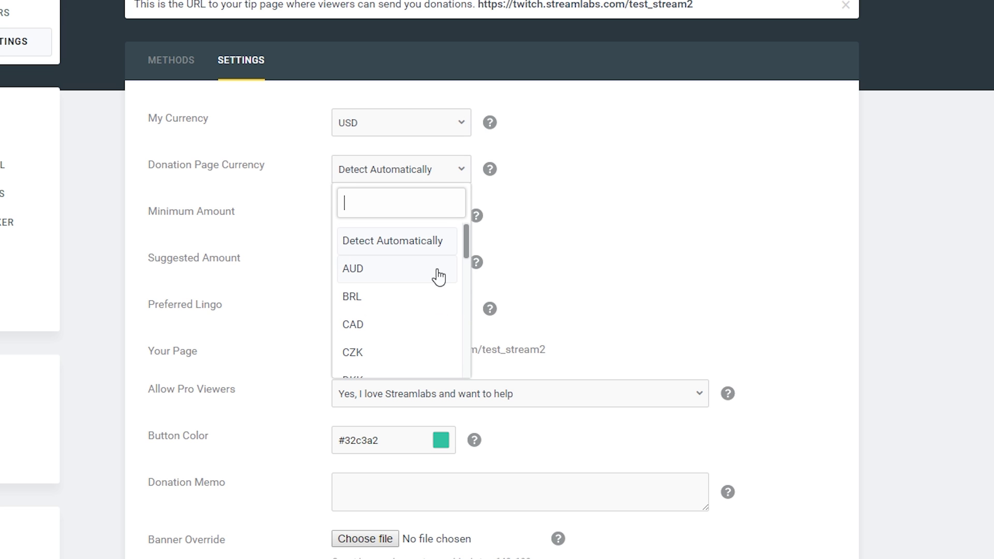
pyautogui.click(454, 174)
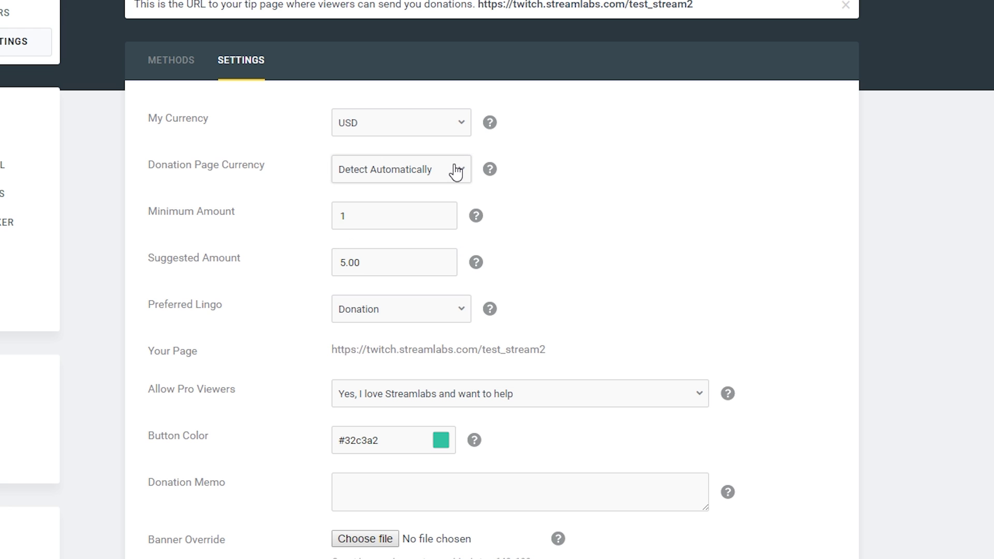
pyautogui.click(441, 221)
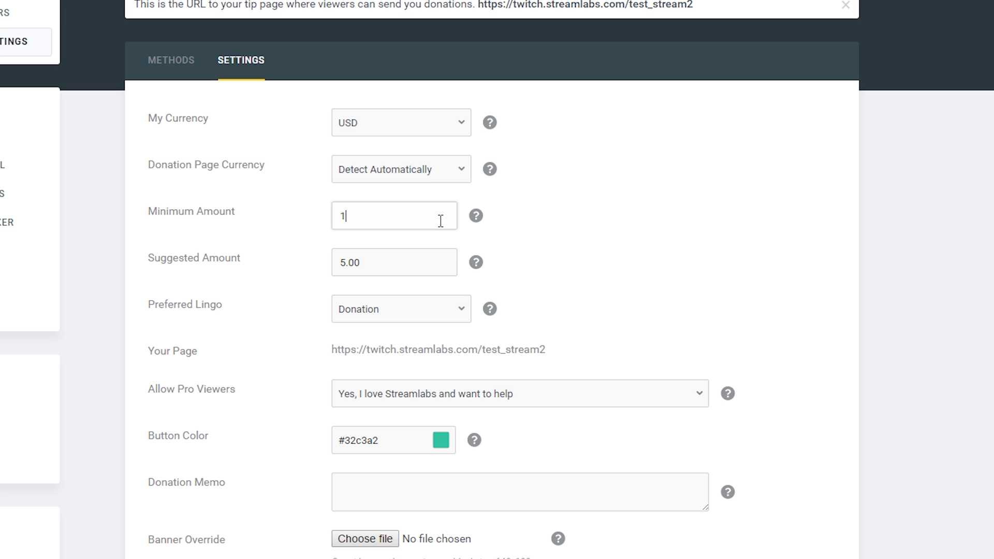
pyautogui.click(441, 268)
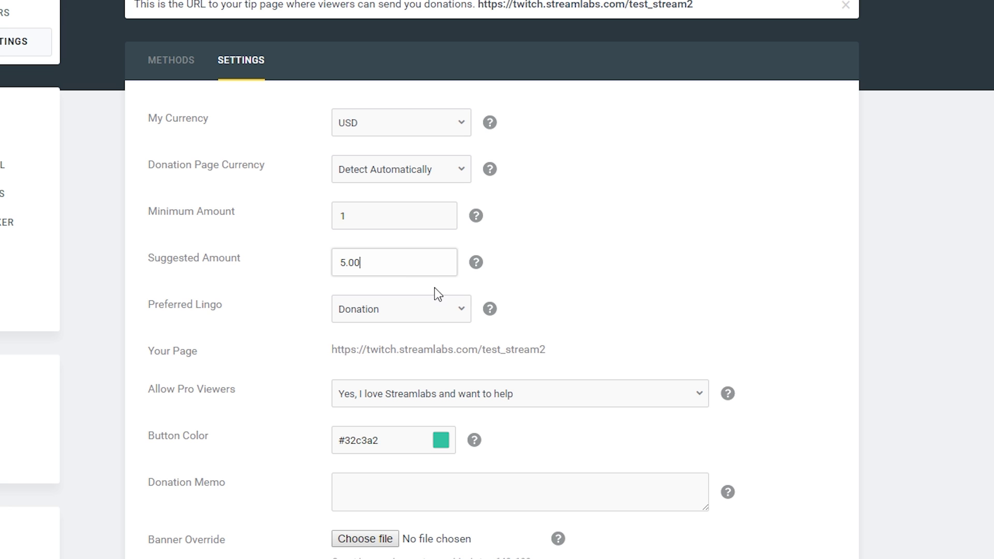
pyautogui.click(449, 309)
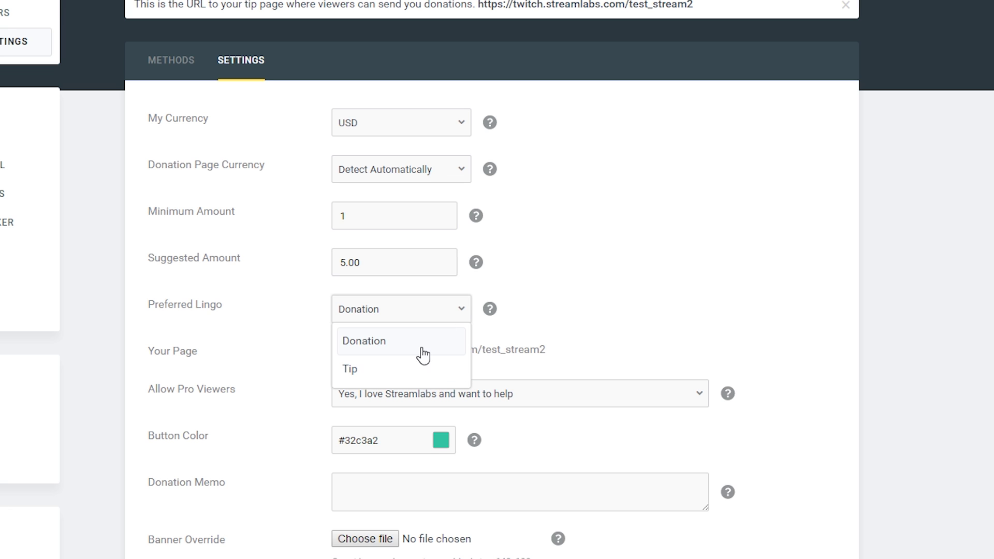
pyautogui.click(419, 369)
pyautogui.click(433, 309)
pyautogui.click(427, 342)
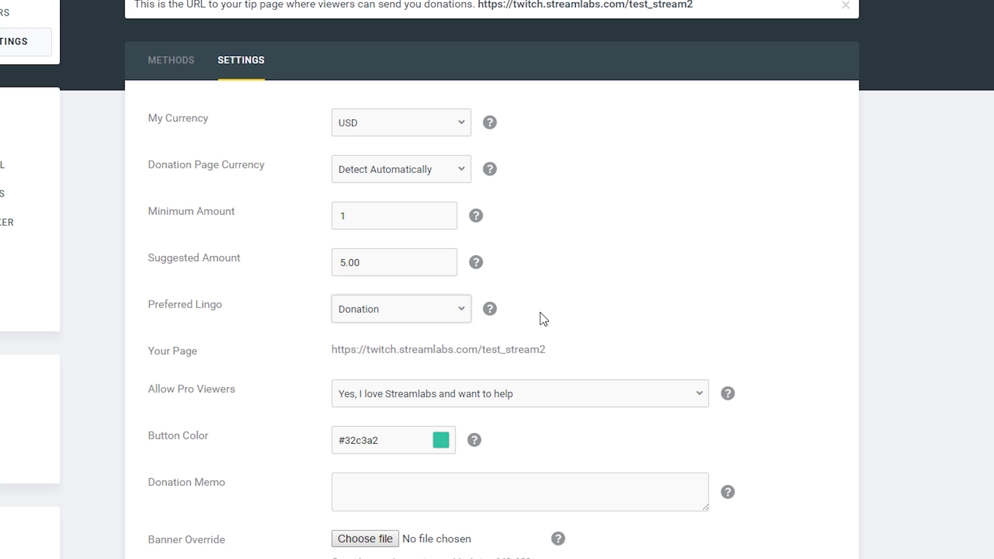
# Step: Keep Pro viewers allowed and the teal button colour; set the memo to 'Thanks for the support!'
pyautogui.scroll(-2, 543, 294)
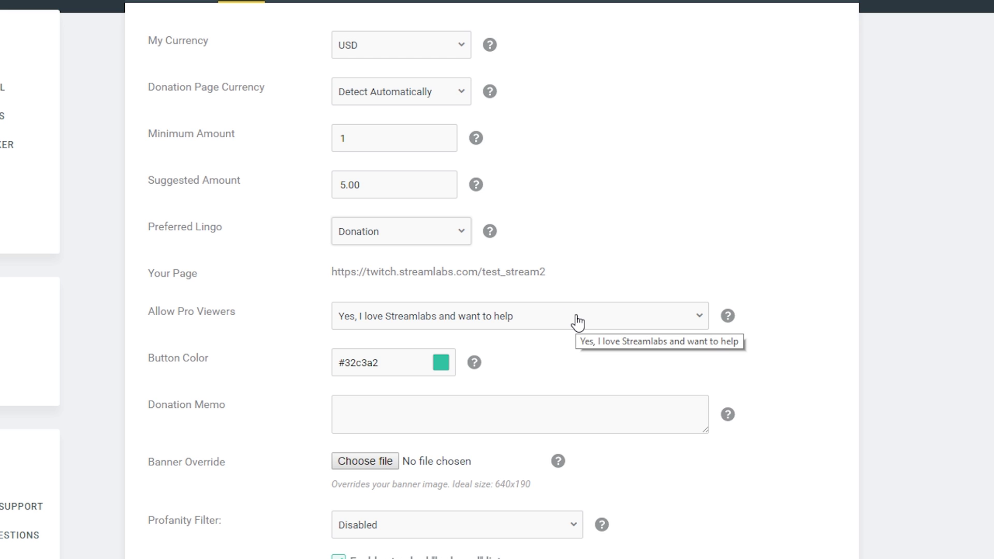
pyautogui.click(578, 323)
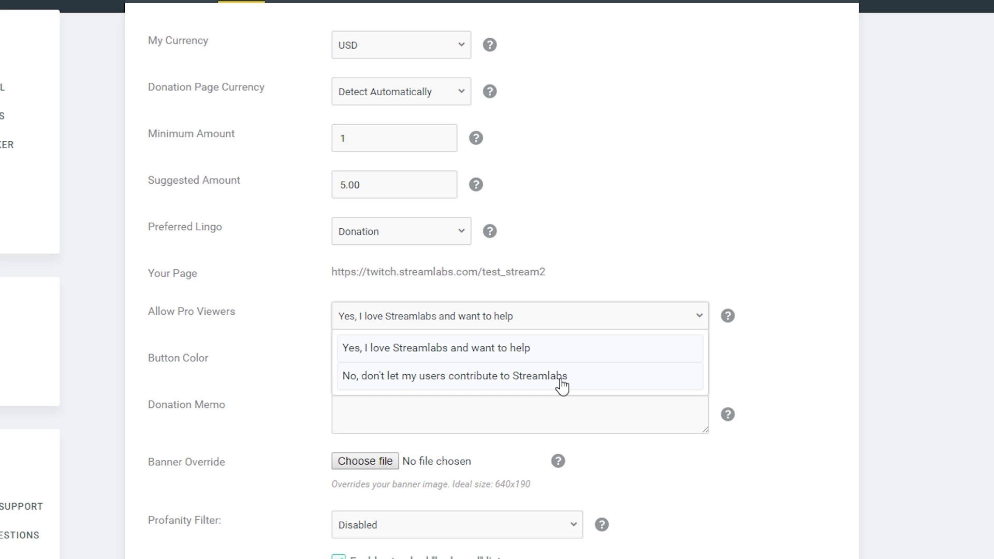
pyautogui.click(555, 354)
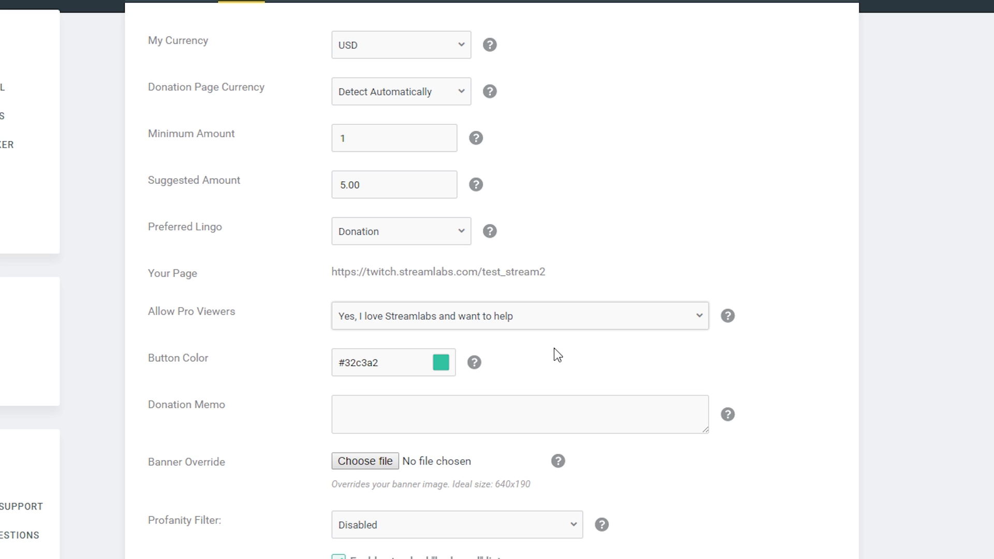
pyautogui.scroll(-2, 553, 355)
pyautogui.click(432, 289)
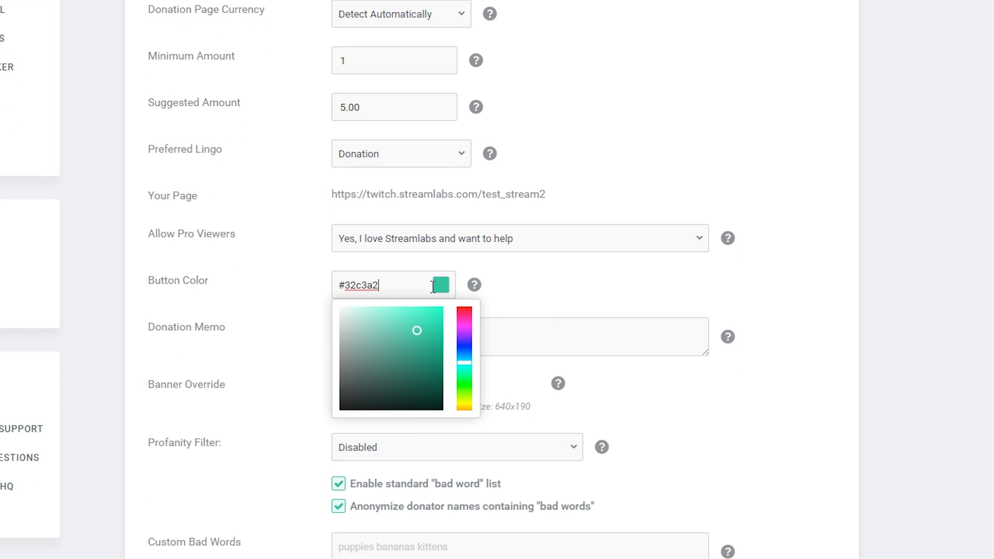
pyautogui.click(507, 289)
pyautogui.click(423, 327)
pyautogui.write('Thanks for the support!')
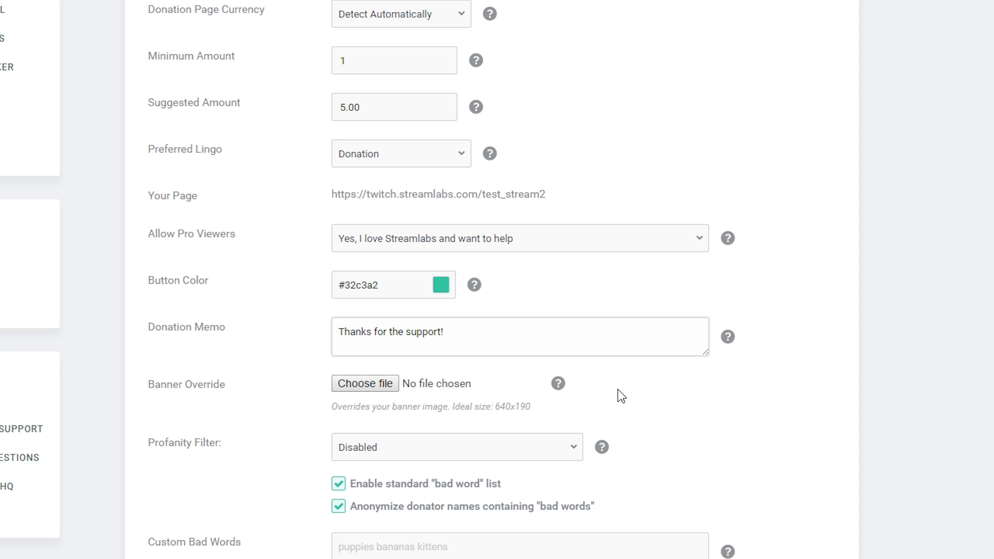
# Step: Leave the profanity filter Disabled with no custom bad words and save the donation settings
pyautogui.scroll(-2, 577, 417)
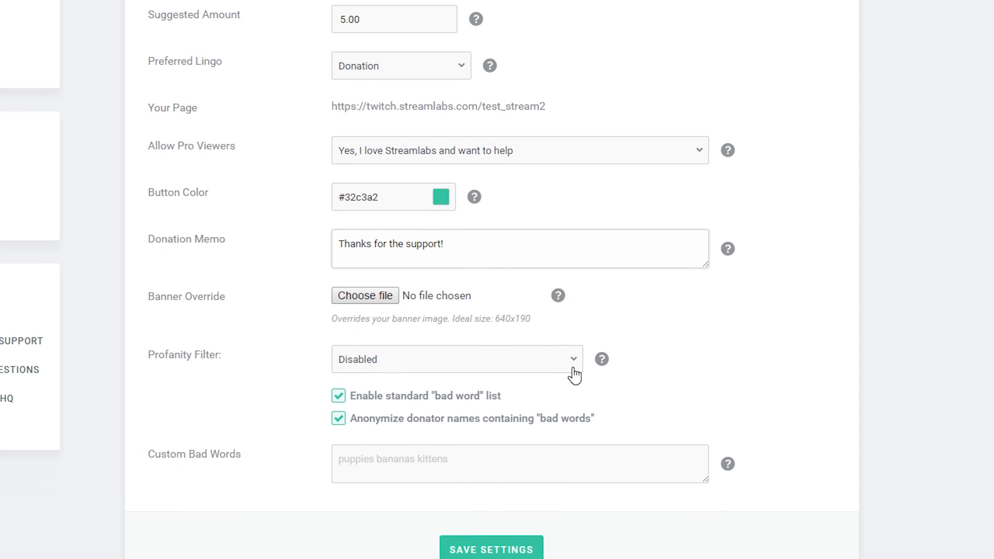
pyautogui.click(574, 356)
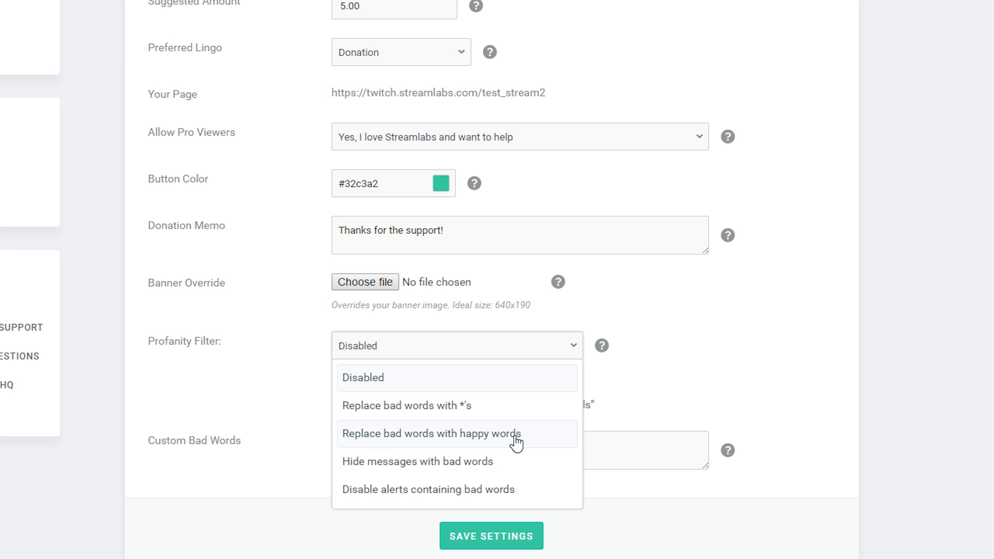
pyautogui.click(523, 375)
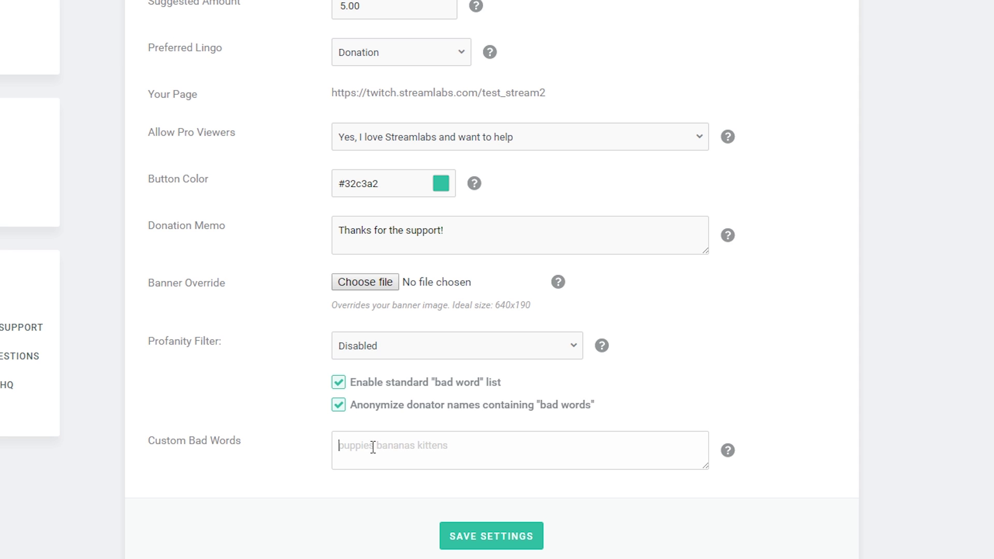
pyautogui.click(357, 456)
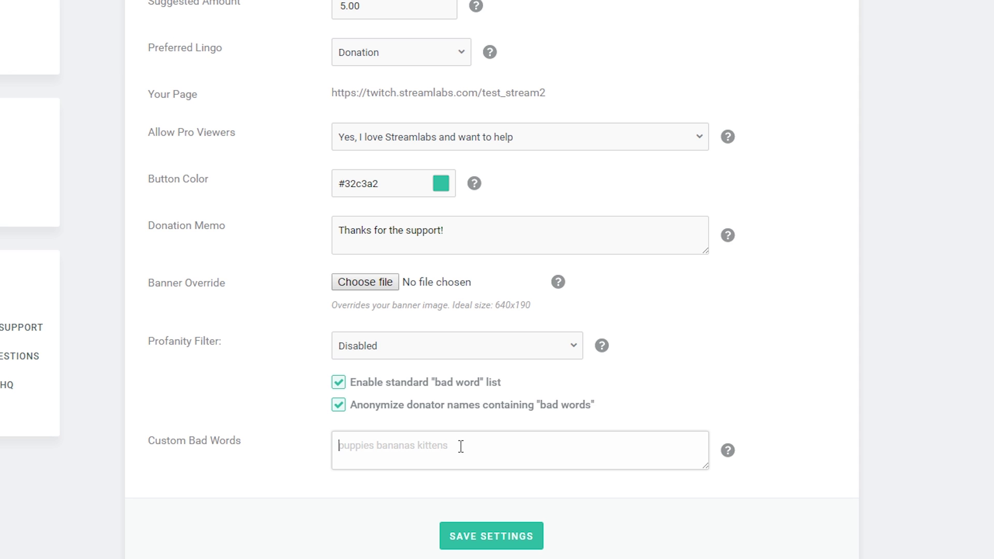
pyautogui.click(481, 536)
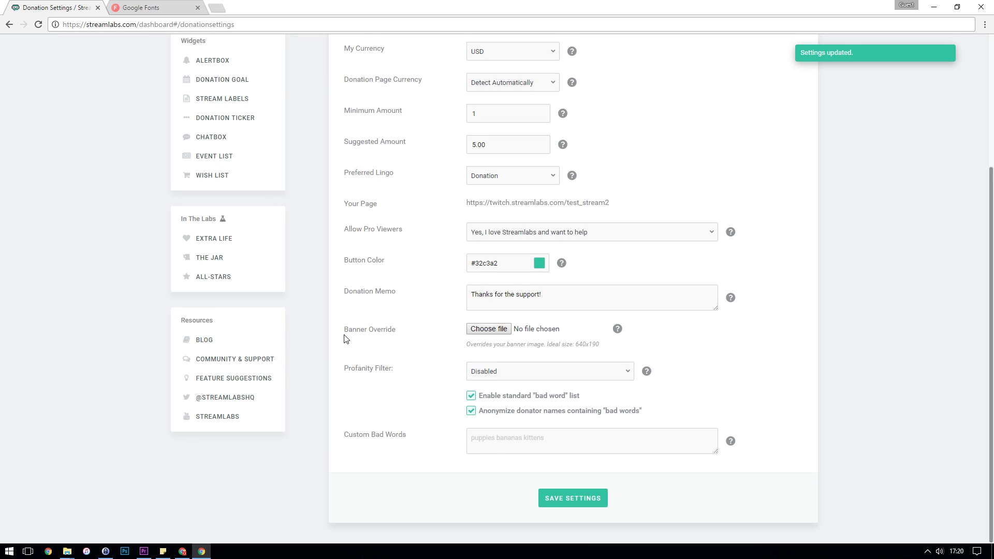
# Step: Return to the Alert Box widget and show its donation alert settings
pyautogui.scroll(5, 405, 329)
pyautogui.click(157, 109)
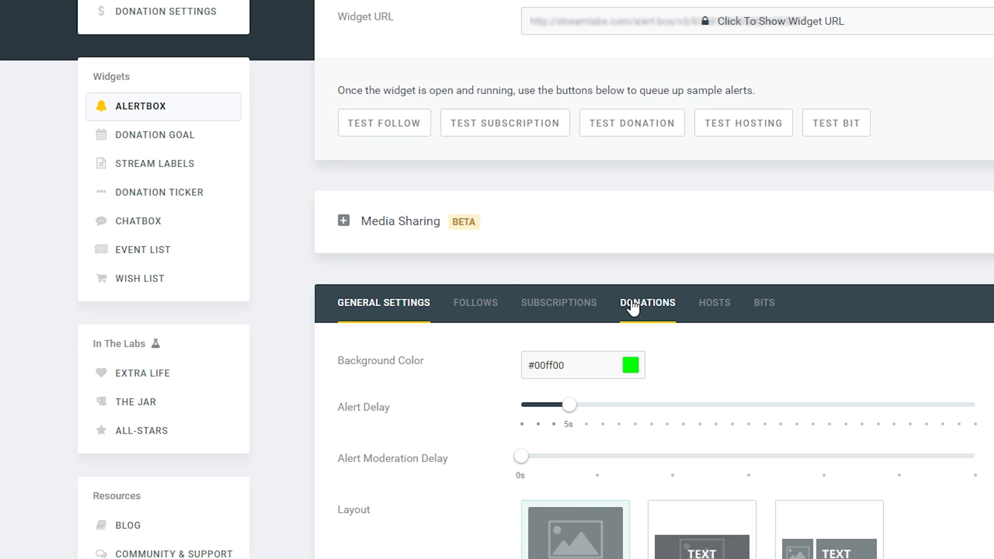
pyautogui.click(671, 304)
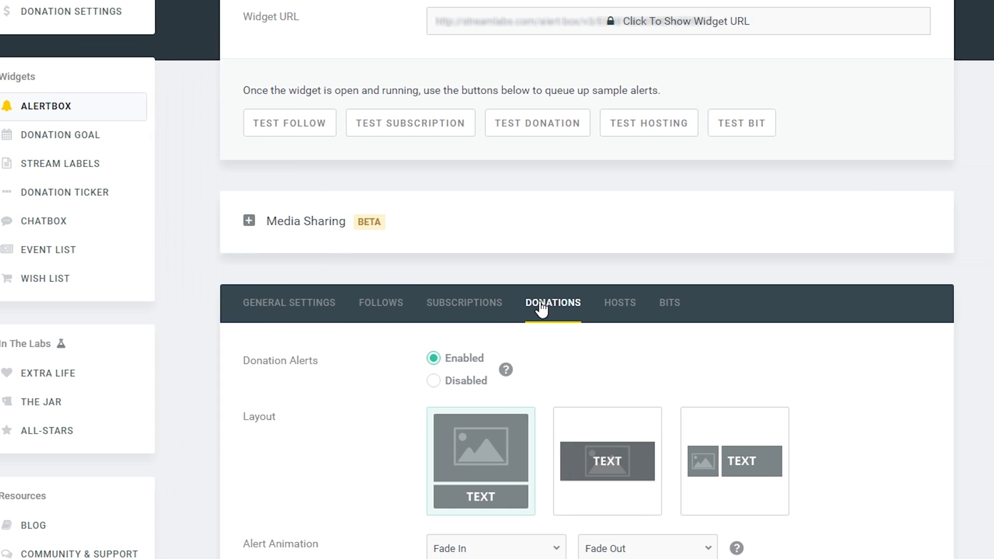
pyautogui.scroll(-4, 816, 369)
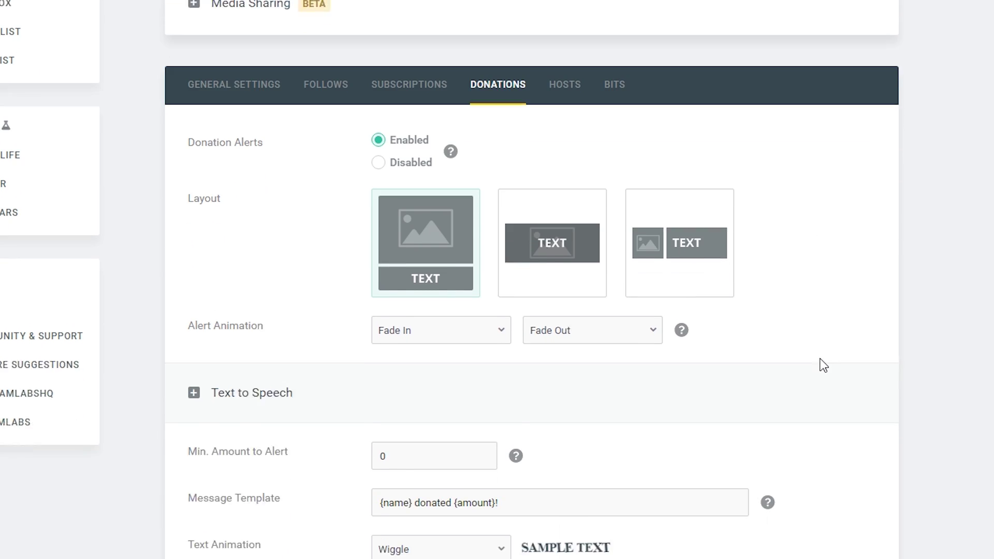
pyautogui.scroll(-2, 820, 352)
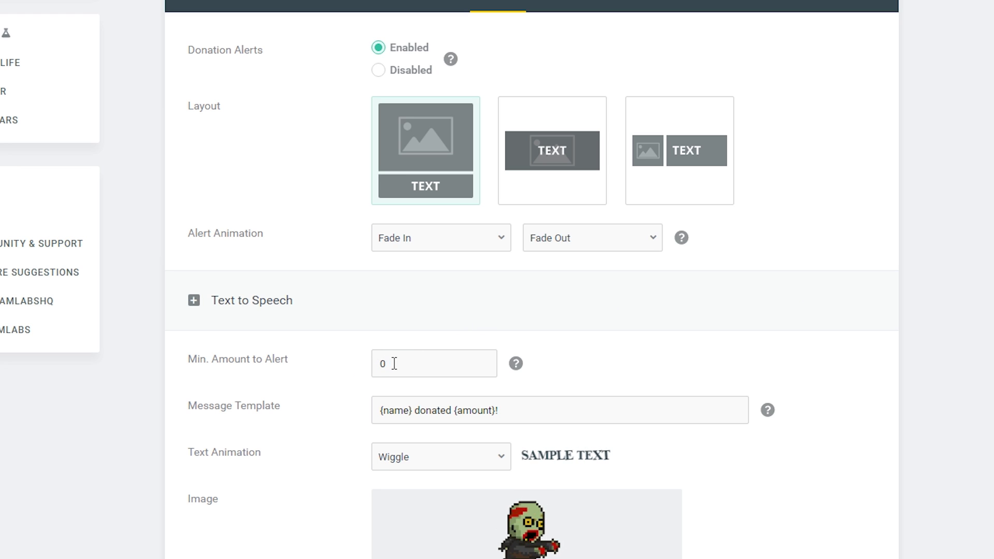
# Step: Review the donation text-to-speech options, including the minimum alert amount of 0
pyautogui.click(261, 305)
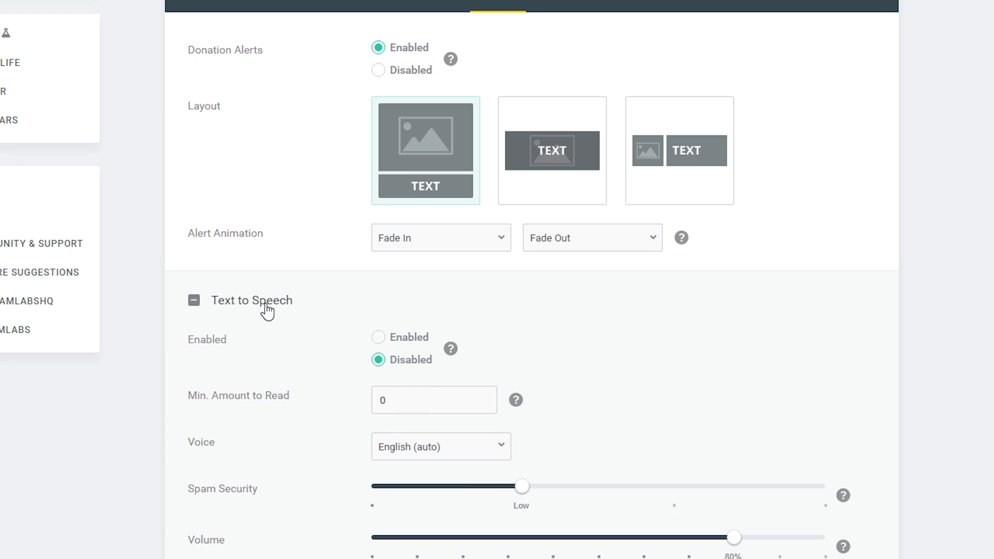
pyautogui.scroll(-2, 310, 315)
pyautogui.scroll(-1, 357, 290)
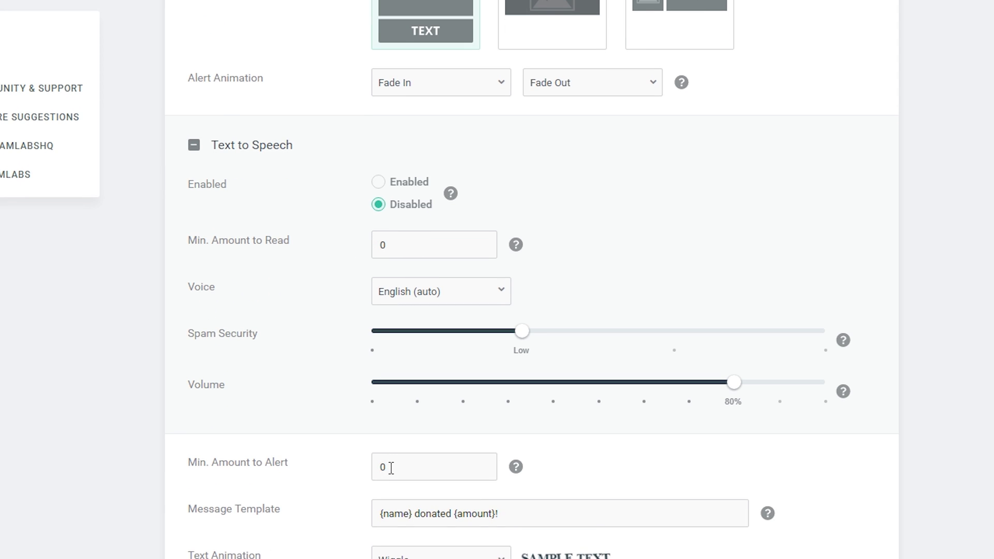
pyautogui.moveTo(388, 468); pyautogui.dragTo(377, 467)
pyautogui.click(194, 145)
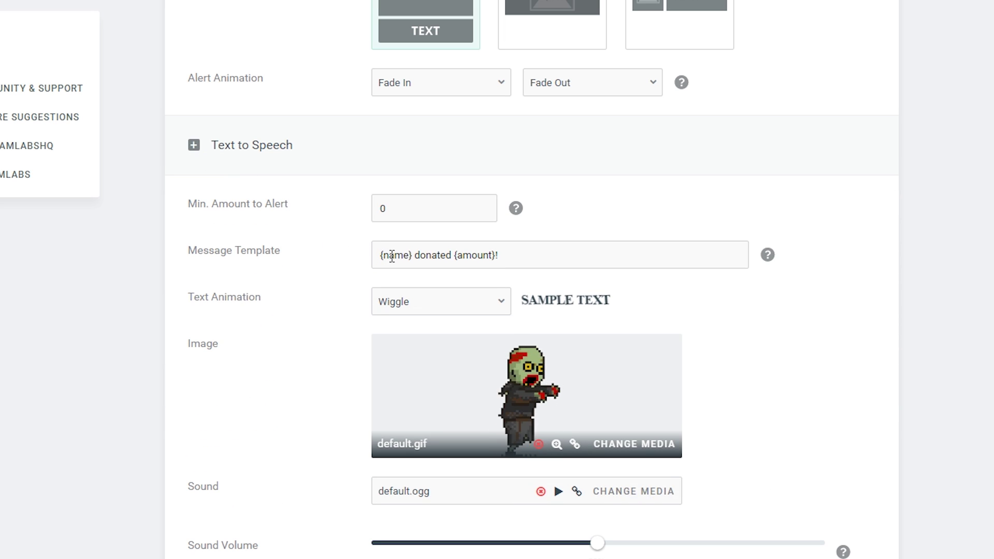
# Step: Change the message template to '{name} donated {amount}!' and save the donation alert settings
pyautogui.moveTo(454, 255); pyautogui.dragTo(496, 255)
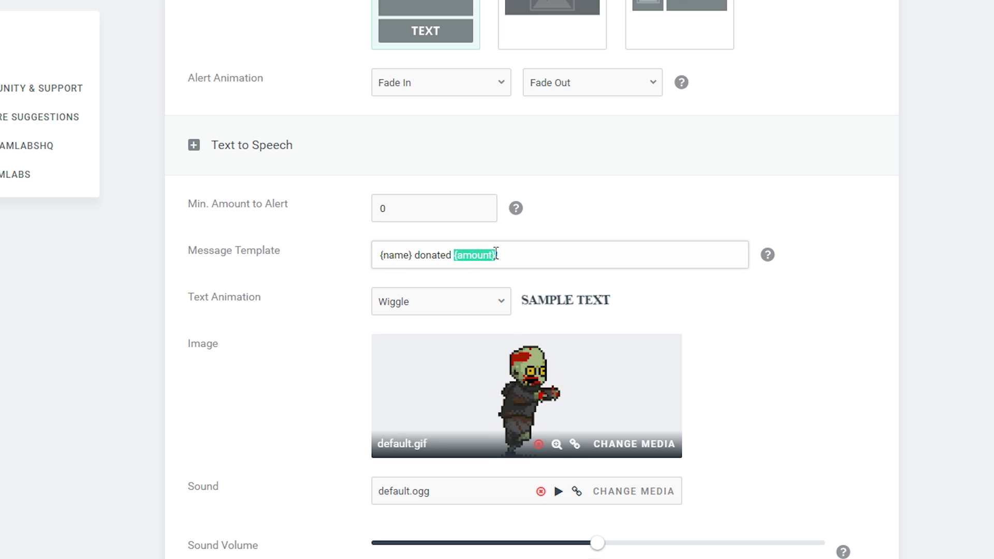
pyautogui.write('!')
pyautogui.click(514, 252)
pyautogui.scroll(-1, 341, 271)
pyautogui.scroll(-2, 339, 271)
pyautogui.scroll(-3, 339, 271)
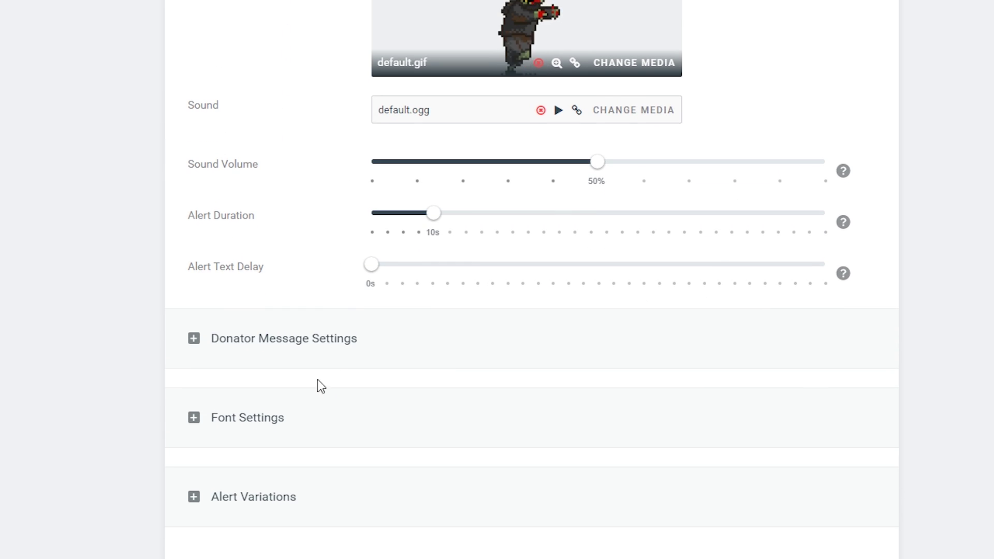
pyautogui.click(290, 424)
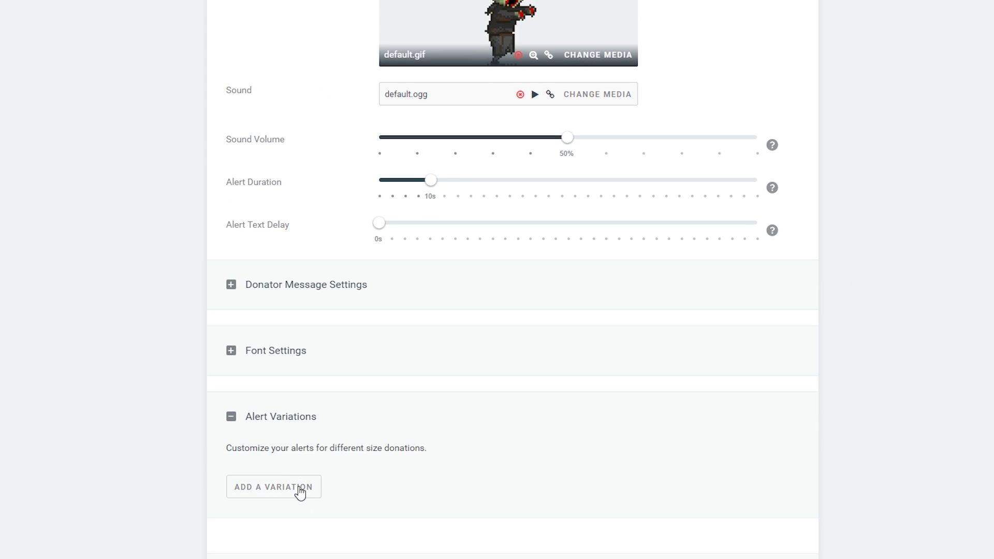
pyautogui.click(265, 419)
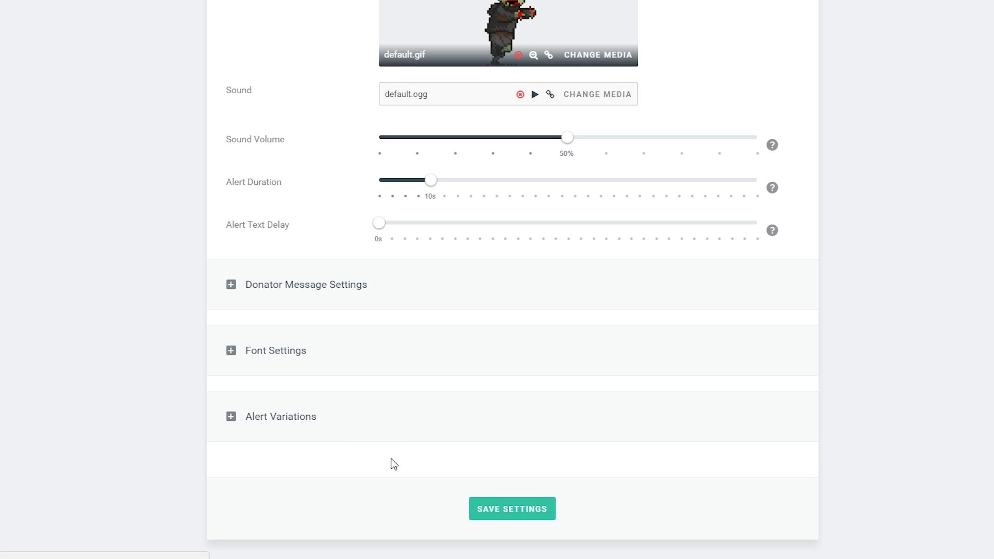
pyautogui.click(505, 510)
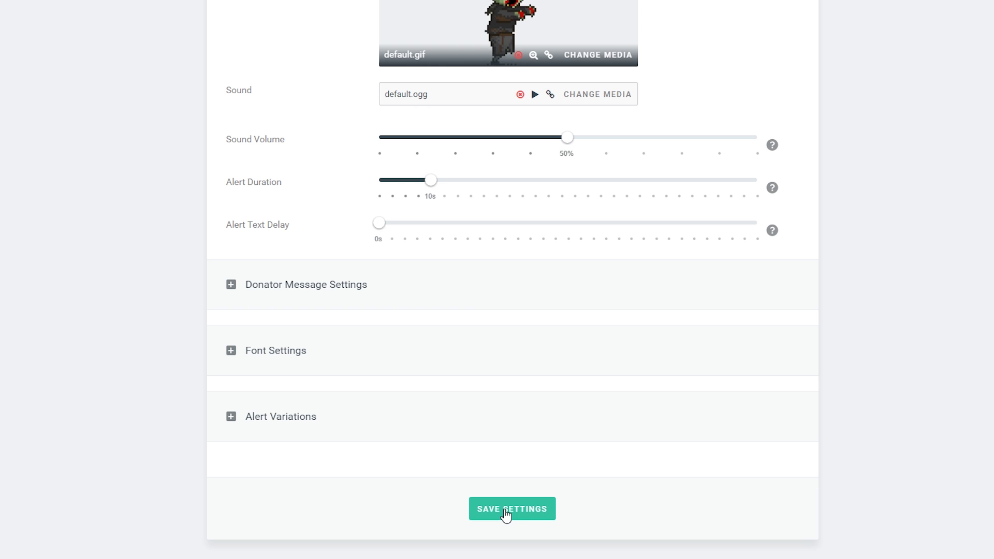
pyautogui.scroll(5, 367, 415)
pyautogui.scroll(5, 358, 411)
pyautogui.scroll(4, 349, 385)
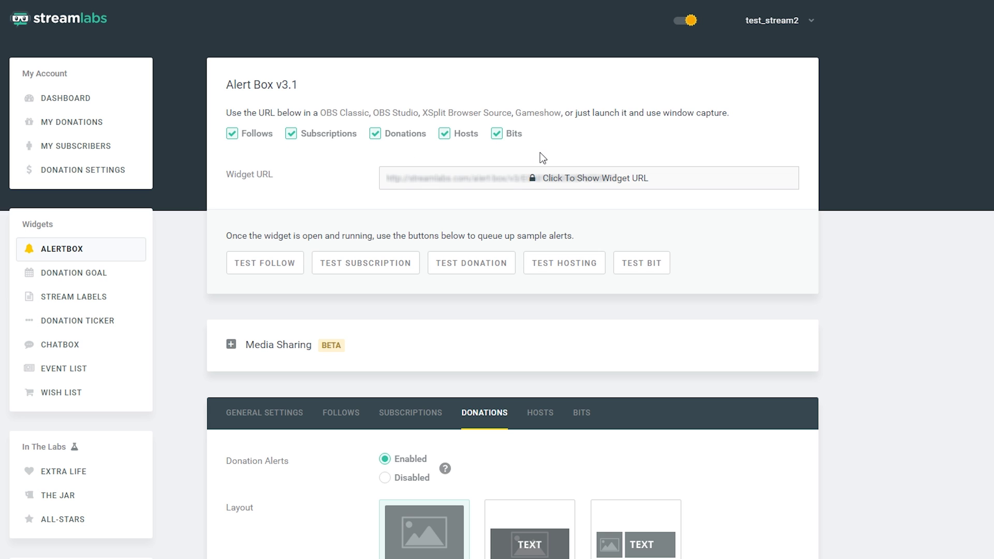
# Step: Reveal the alert box widget URL and copy it
pyautogui.click(561, 179)
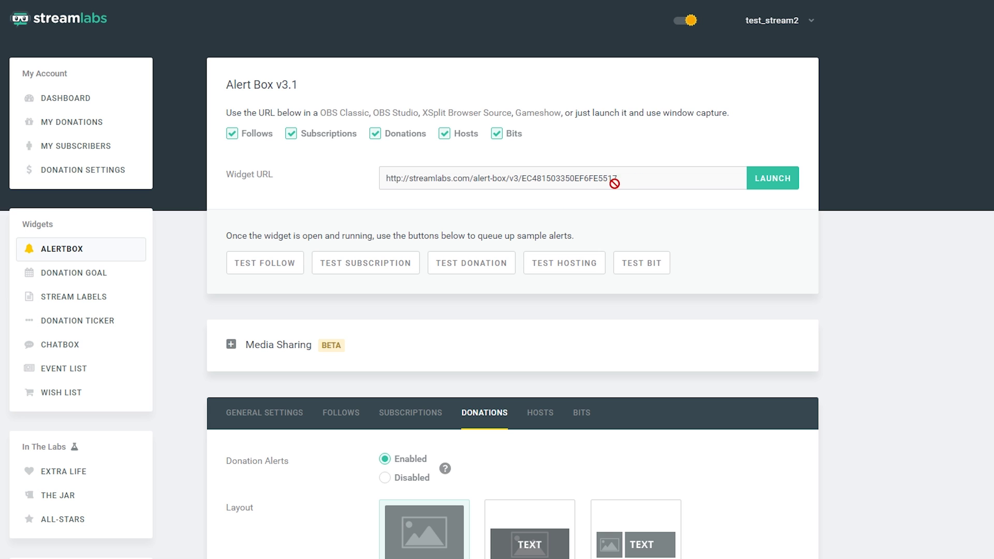
pyautogui.moveTo(602, 178); pyautogui.dragTo(389, 181)
pyautogui.rightClick(432, 181)
pyautogui.click(450, 188)
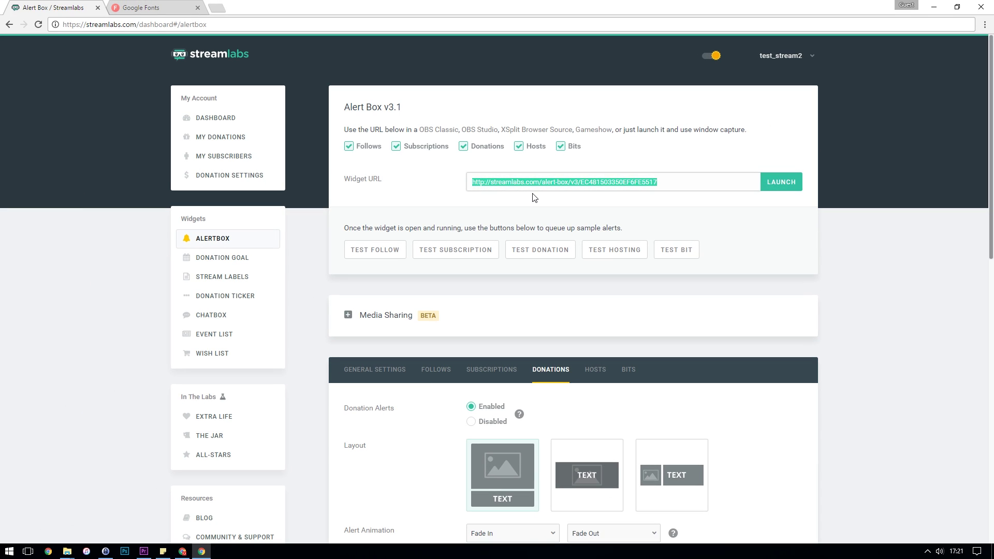
# Step: Launch OBS Studio from the Start menu search
pyautogui.press('super')
pyautogui.write('obs')
pyautogui.press('Return')
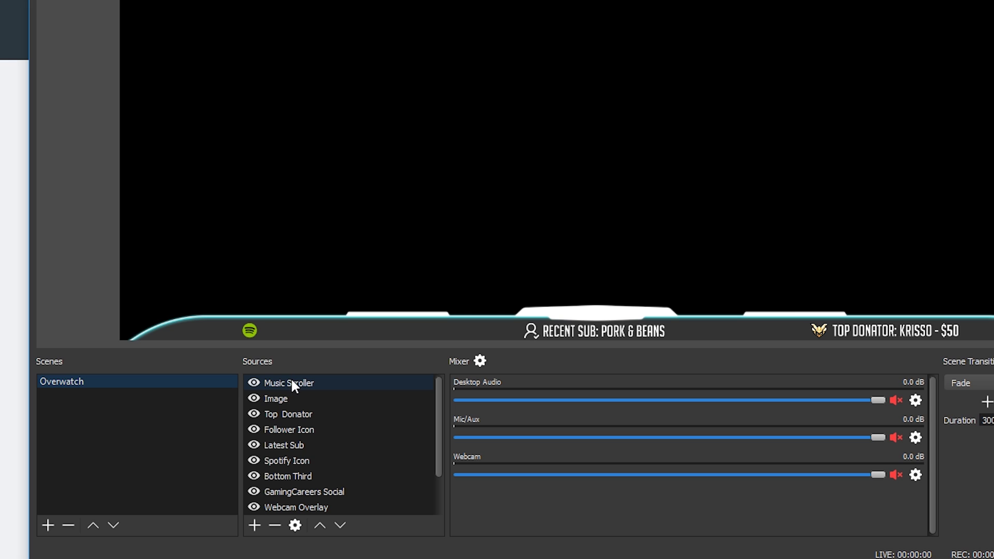
# Step: Add a browser source named 'StreamLabs Alerts' to the scene
pyautogui.click(255, 525)
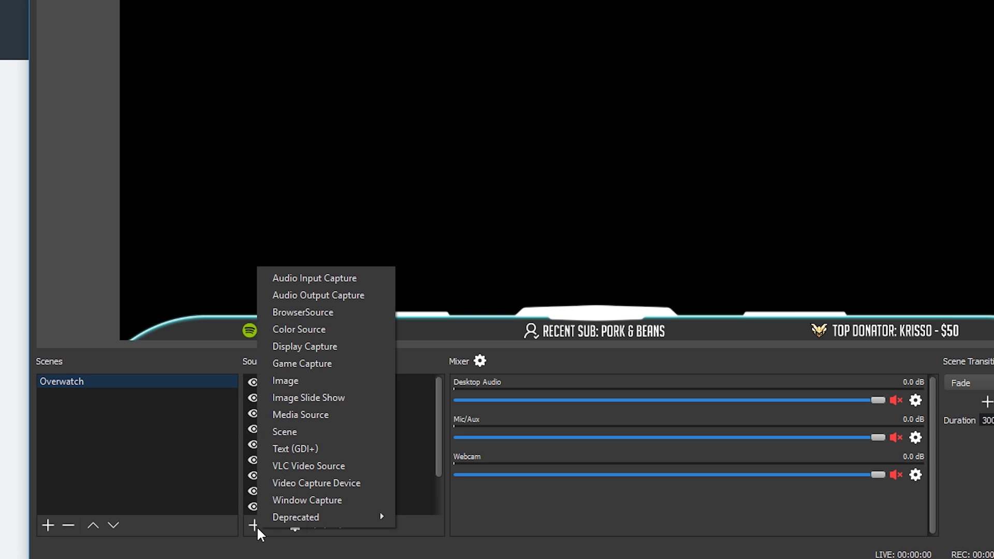
pyautogui.click(328, 312)
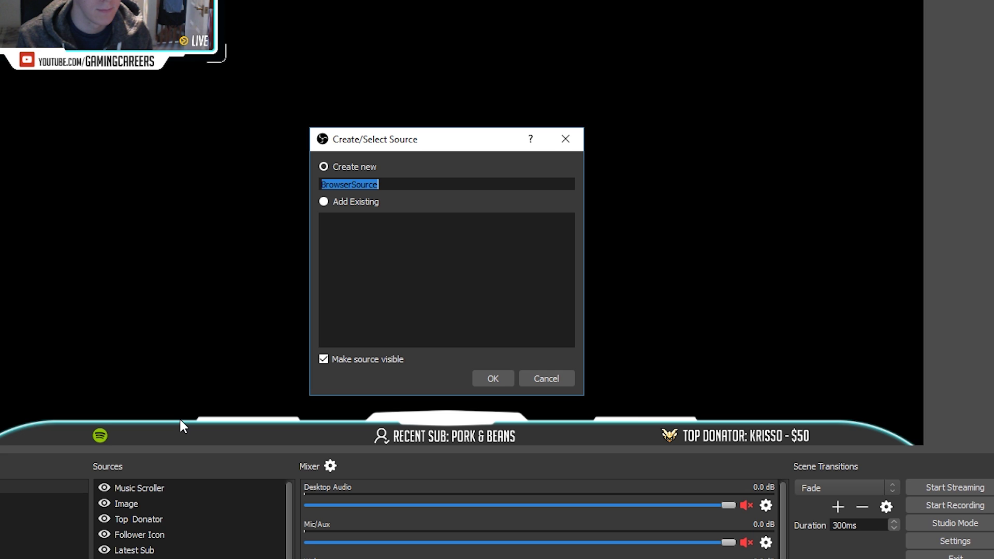
pyautogui.write('StreamLabs Al')
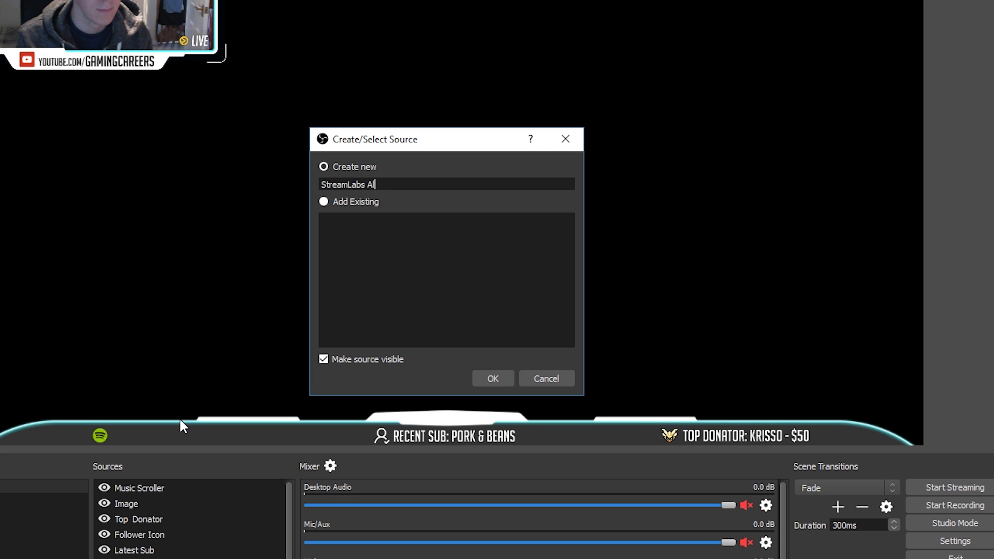
pyautogui.write('erts')
pyautogui.press('Return')
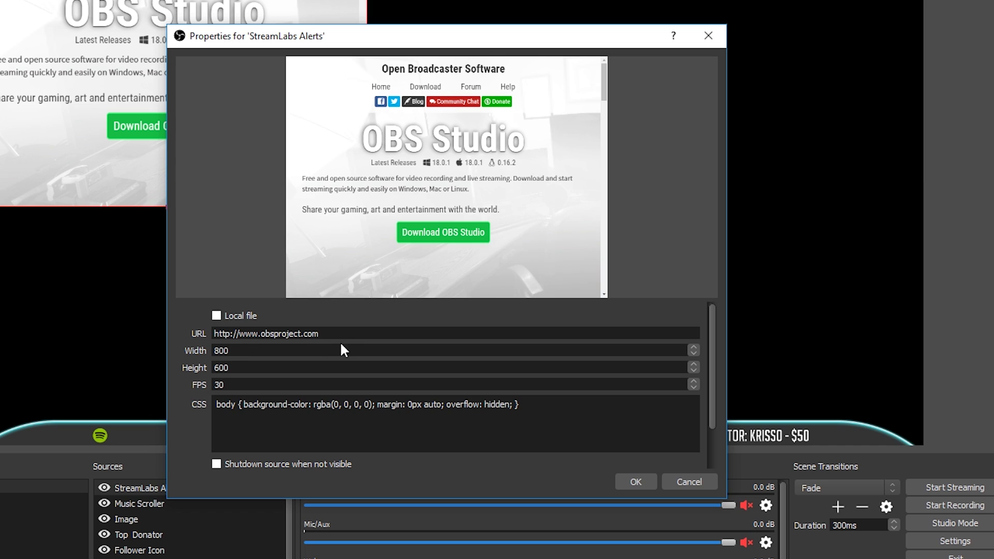
# Step: Replace the source URL with the Streamlabs widget URL and set FPS to 60
pyautogui.moveTo(339, 334); pyautogui.dragTo(151, 334)
pyautogui.press('BackSpace')
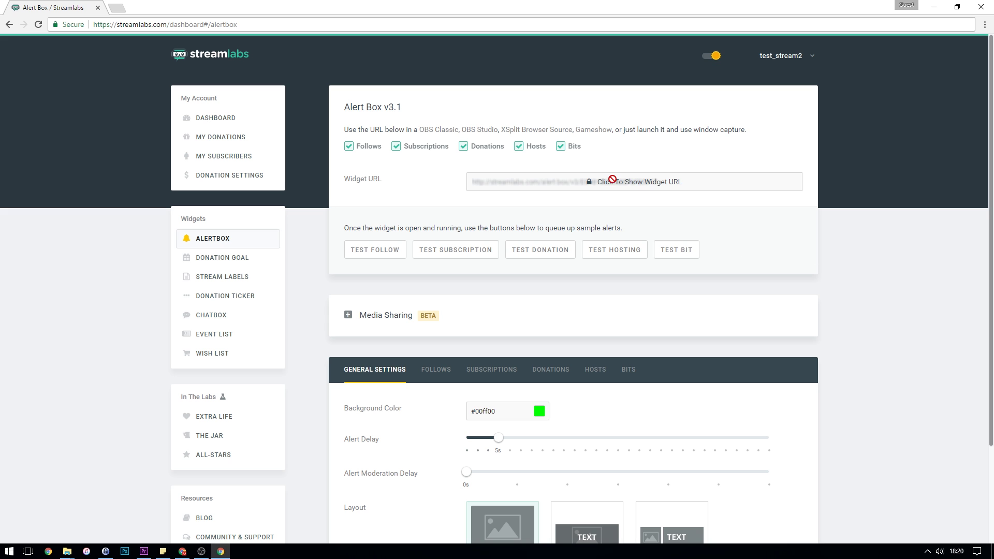
pyautogui.click(612, 179)
pyautogui.moveTo(673, 183); pyautogui.dragTo(515, 184)
pyautogui.hotkey('alt', 'Tab')
pyautogui.click(363, 320)
pyautogui.hotkey('ctrl', 'v')
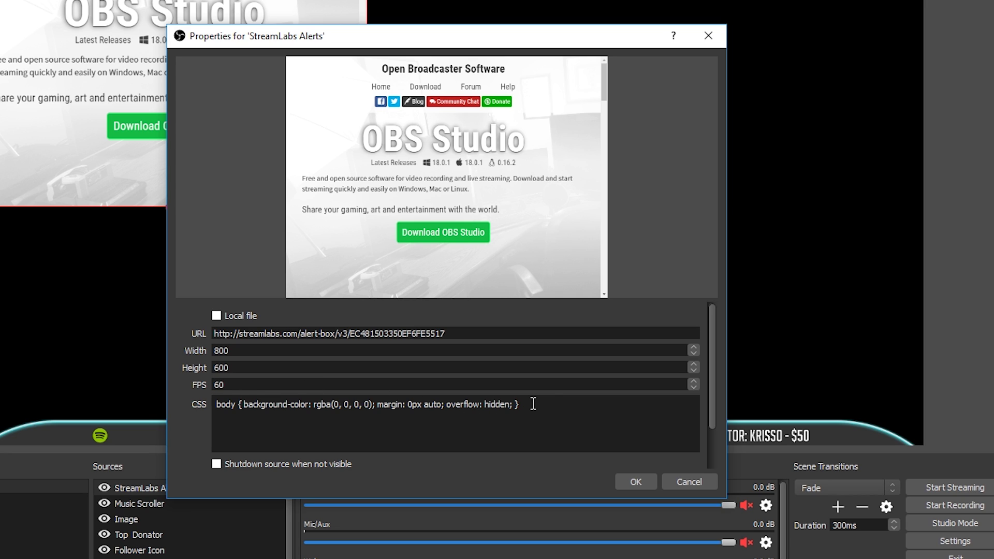
pyautogui.moveTo(712, 388); pyautogui.dragTo(717, 425)
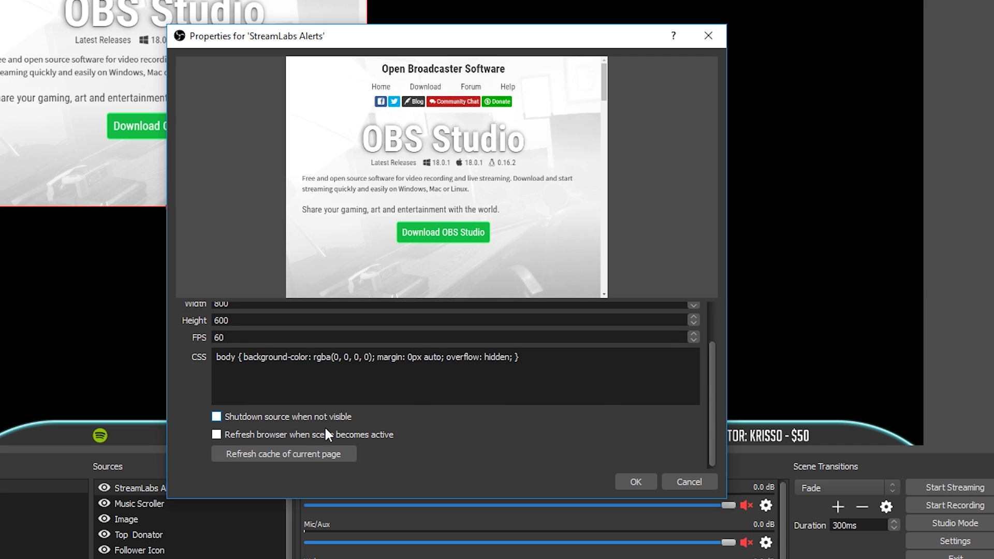
# Step: Confirm the browser source and move the StreamLabs Alerts box to the top centre of the preview
pyautogui.click(636, 481)
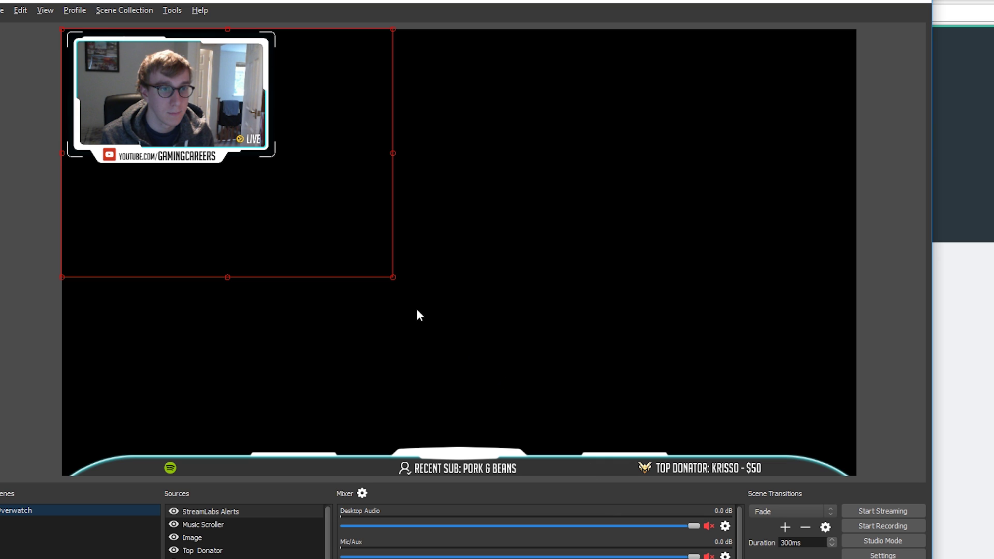
pyautogui.moveTo(233, 197)
pyautogui.mouseDown()
pyautogui.moveTo(500, 268)
pyautogui.moveTo(486, 234)
pyautogui.moveTo(461, 273)
pyautogui.mouseUp()
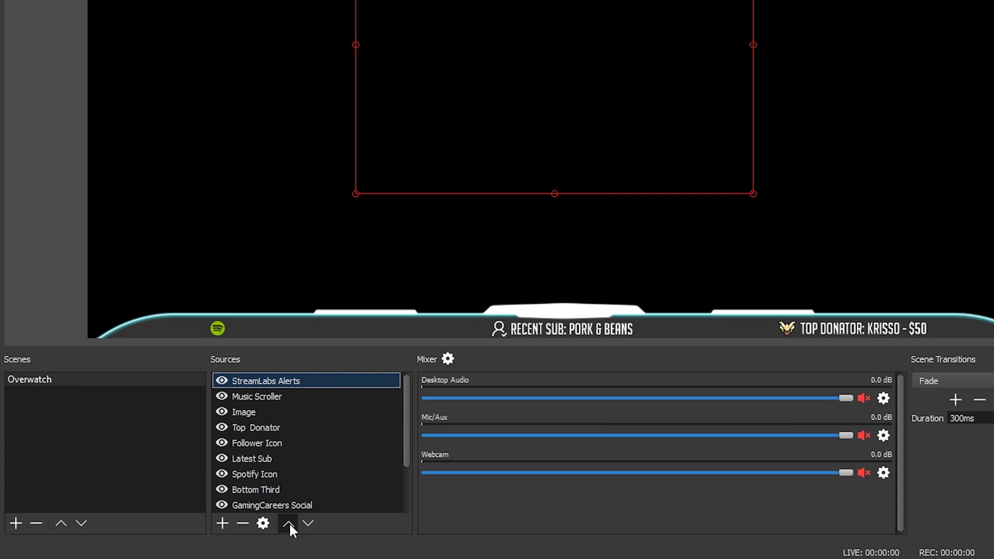
pyautogui.moveTo(404, 442)
pyautogui.mouseDown()
pyautogui.moveTo(409, 473)
pyautogui.moveTo(409, 444)
pyautogui.mouseUp()
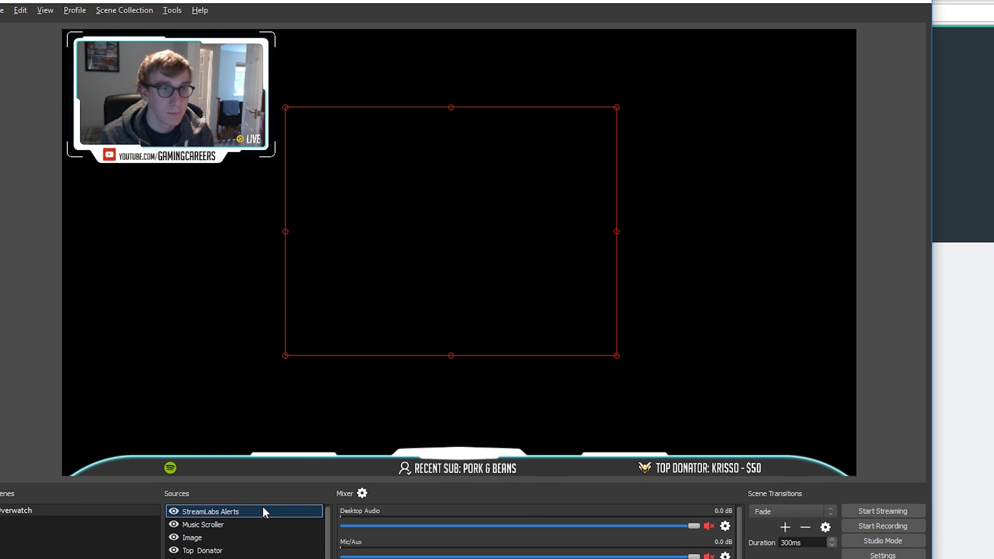
pyautogui.moveTo(369, 345); pyautogui.dragTo(370, 255)
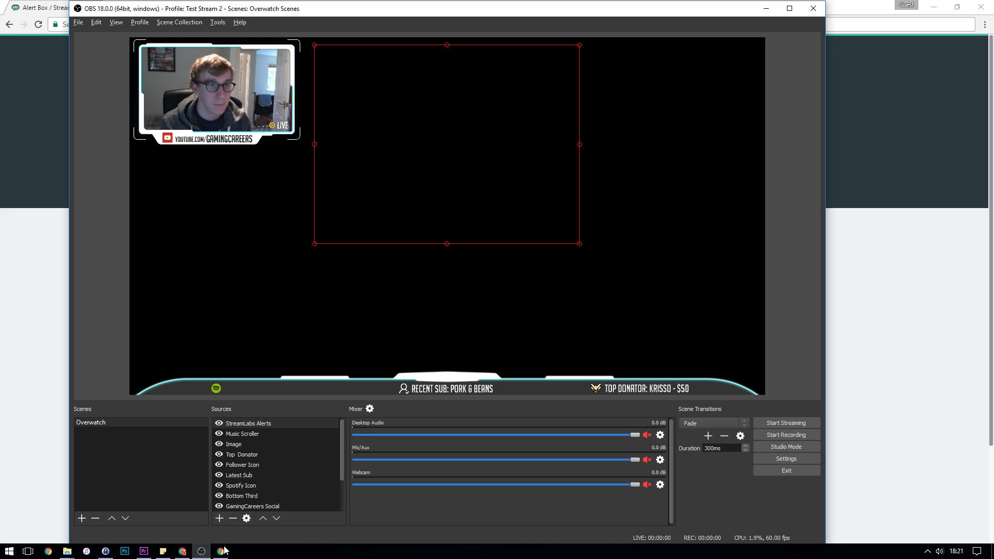
# Step: Fire a test follow alert from Streamlabs and watch it in OBS
pyautogui.click(221, 552)
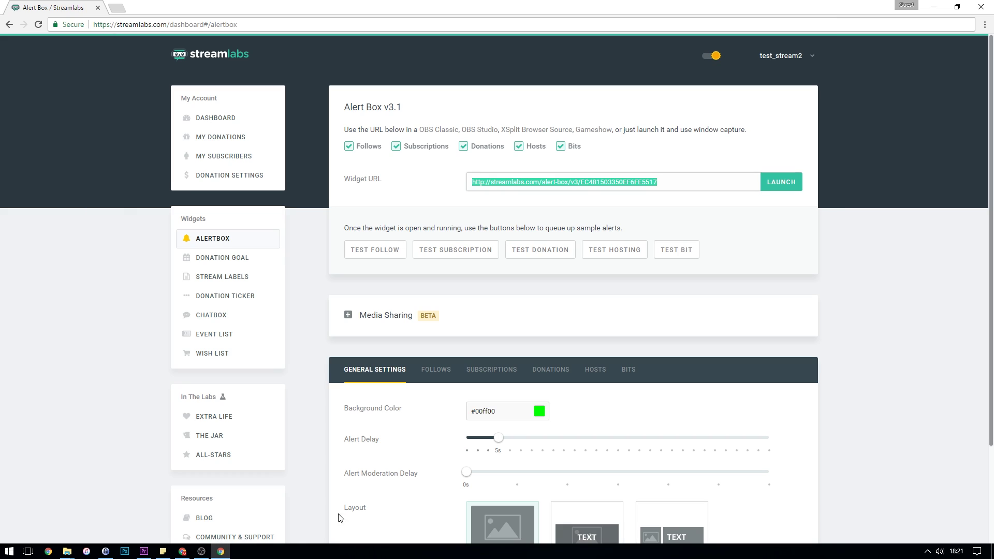
pyautogui.click(389, 250)
pyautogui.hotkey('alt', 'Tab')
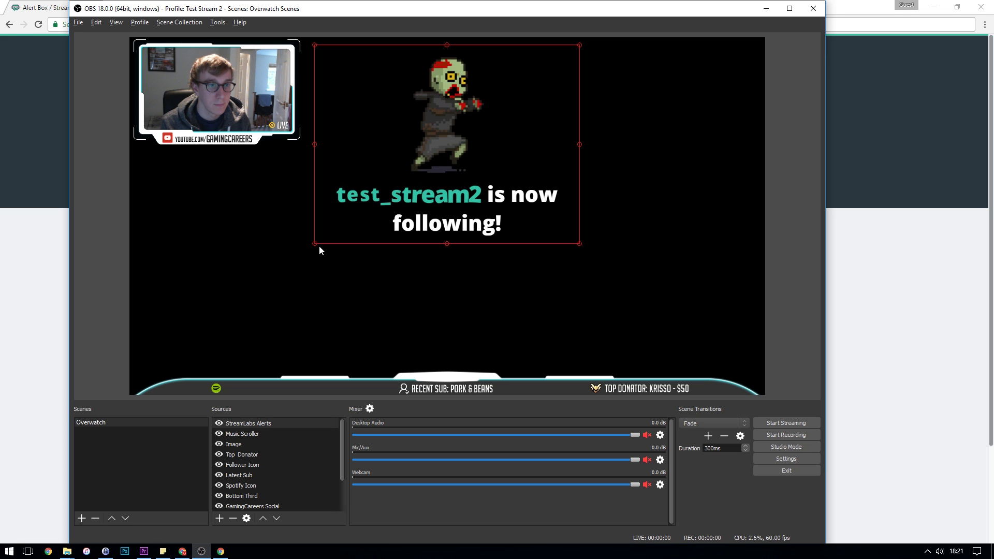
# Step: Shrink the alert box and snap it to the top edge of the OBS scene
pyautogui.moveTo(315, 243); pyautogui.dragTo(375, 195)
pyautogui.moveTo(581, 196); pyautogui.dragTo(562, 185)
pyautogui.moveTo(504, 136); pyautogui.dragTo(505, 141)
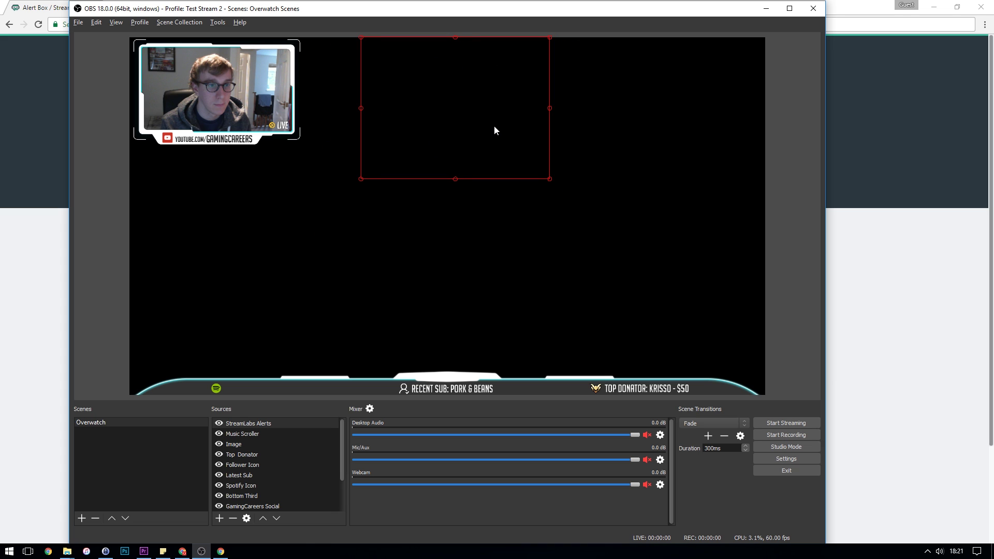
# Step: Fire a test subscription alert and confirm 'test_stream2 just subscribed!' plays in OBS
pyautogui.click(220, 552)
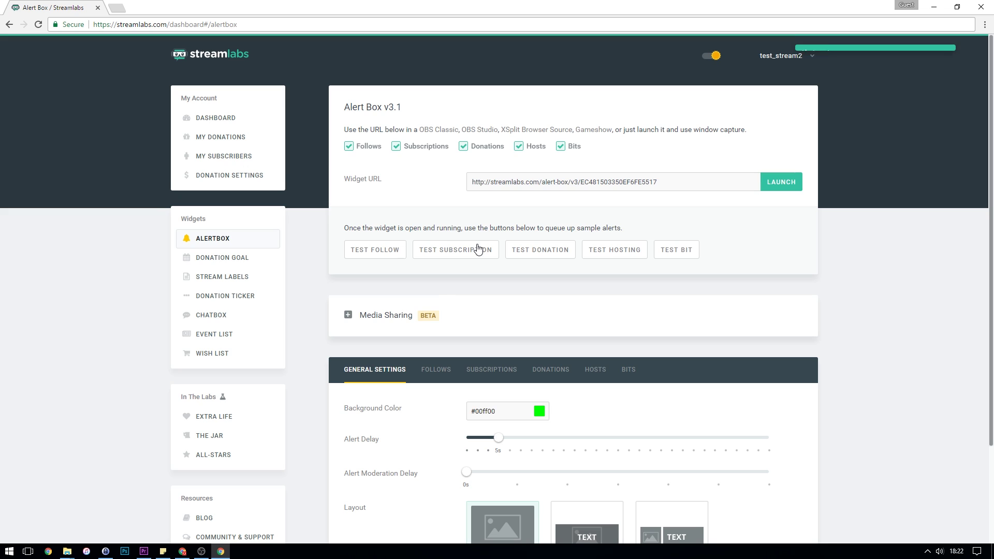
pyautogui.click(477, 248)
pyautogui.hotkey('alt', 'Tab')
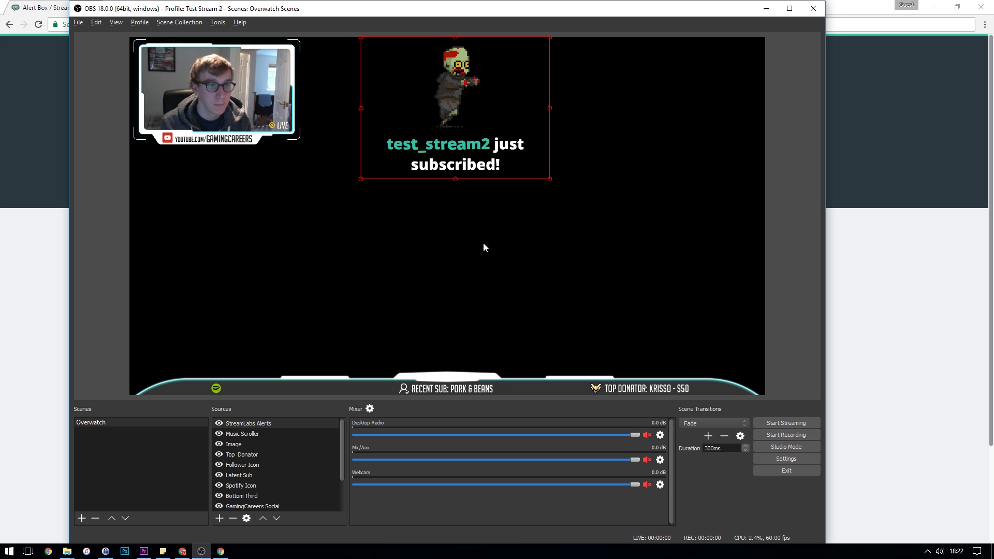
pyautogui.click(857, 261)
# Step: Open the FOLLOWS alert settings, expand their Font Settings, and return to the page top
pyautogui.scroll(-2, 849, 312)
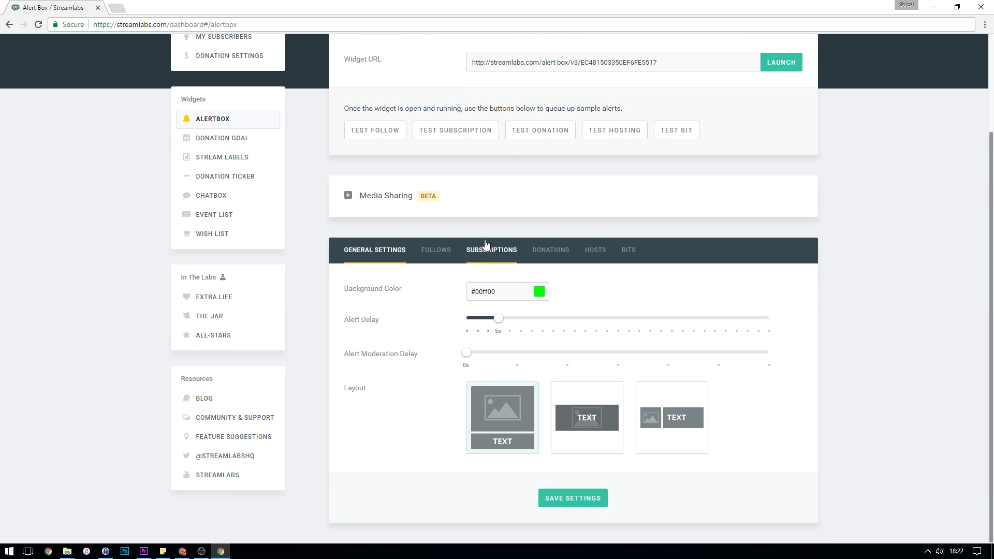
pyautogui.click(440, 250)
pyautogui.scroll(-2, 438, 297)
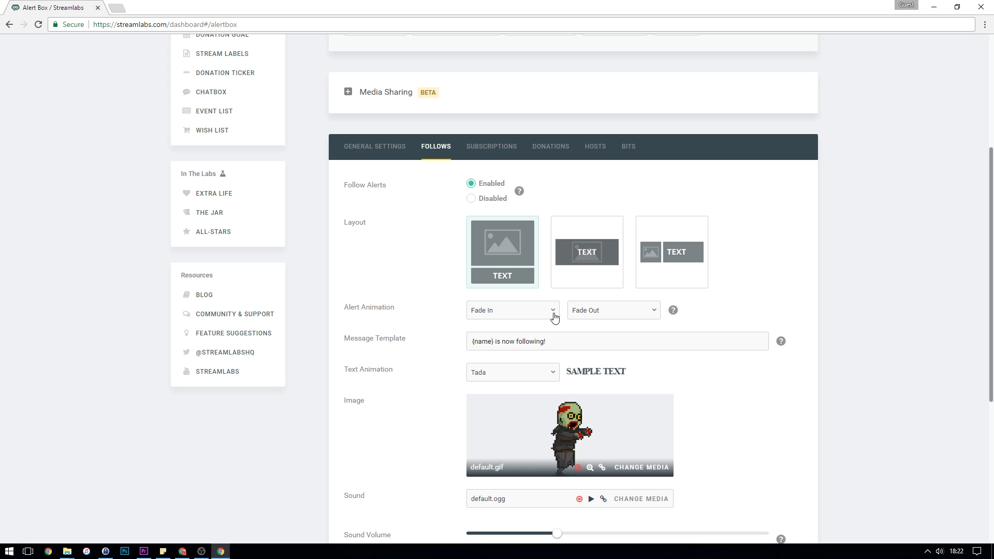
pyautogui.scroll(-2, 734, 284)
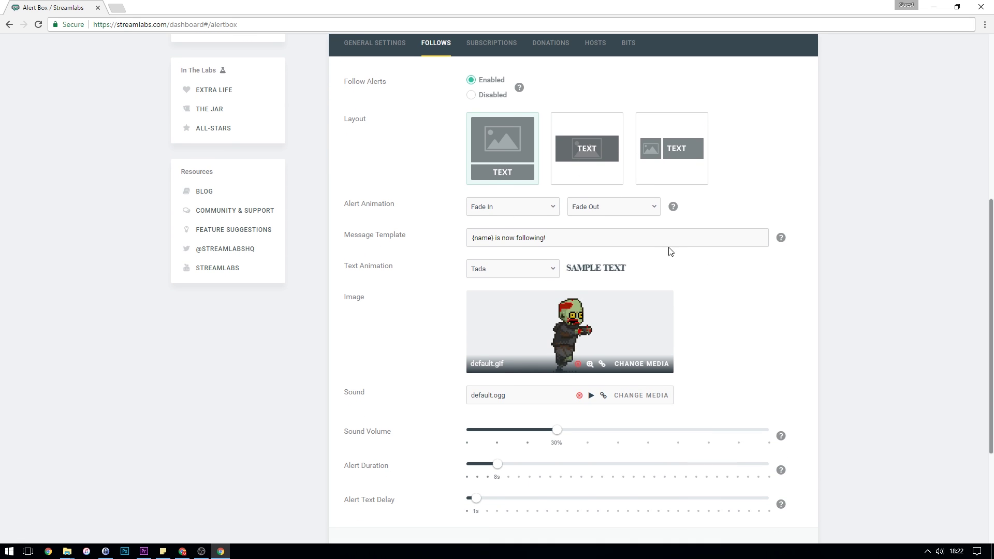
pyautogui.scroll(-1, 448, 371)
pyautogui.scroll(-2, 412, 404)
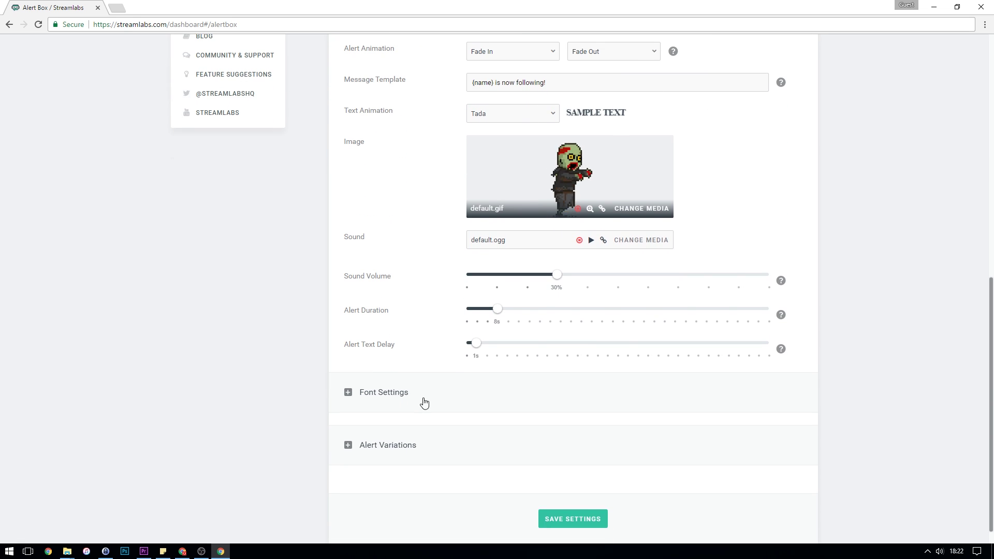
pyautogui.click(412, 398)
pyautogui.scroll(-1, 804, 392)
pyautogui.scroll(-1, 818, 391)
pyautogui.scroll(1, 814, 388)
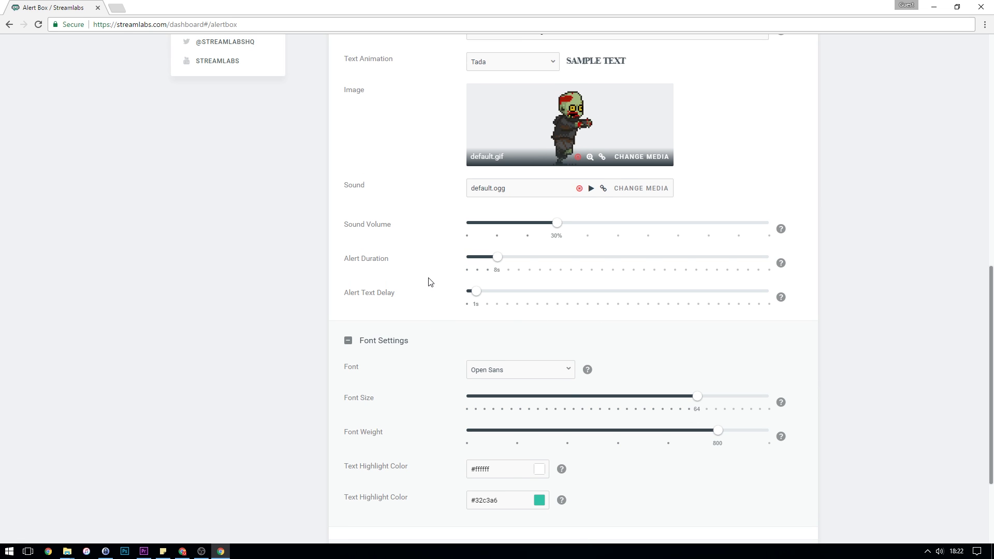
pyautogui.scroll(-3, 432, 295)
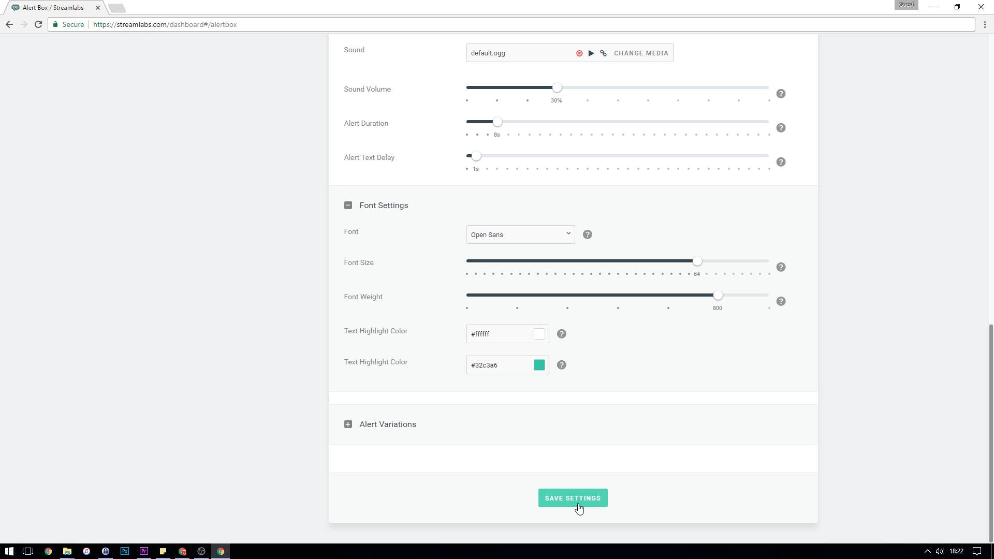
pyautogui.scroll(6, 559, 437)
pyautogui.scroll(3, 497, 351)
pyautogui.scroll(3, 371, 219)
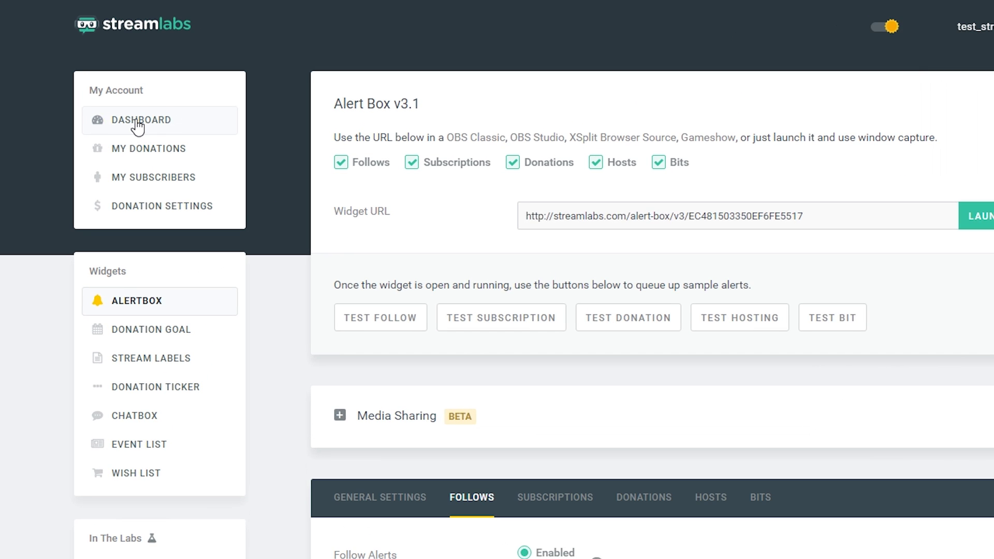
# Step: Return to the Streamlabs dashboard and scroll to the empty Recent Events feed
pyautogui.click(137, 123)
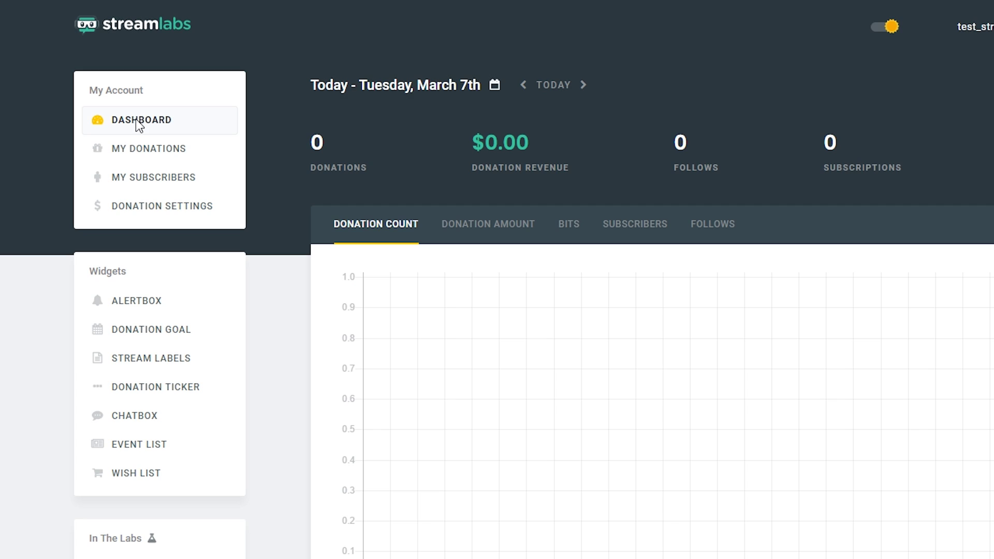
pyautogui.scroll(-5, 315, 333)
pyautogui.scroll(-3, 277, 282)
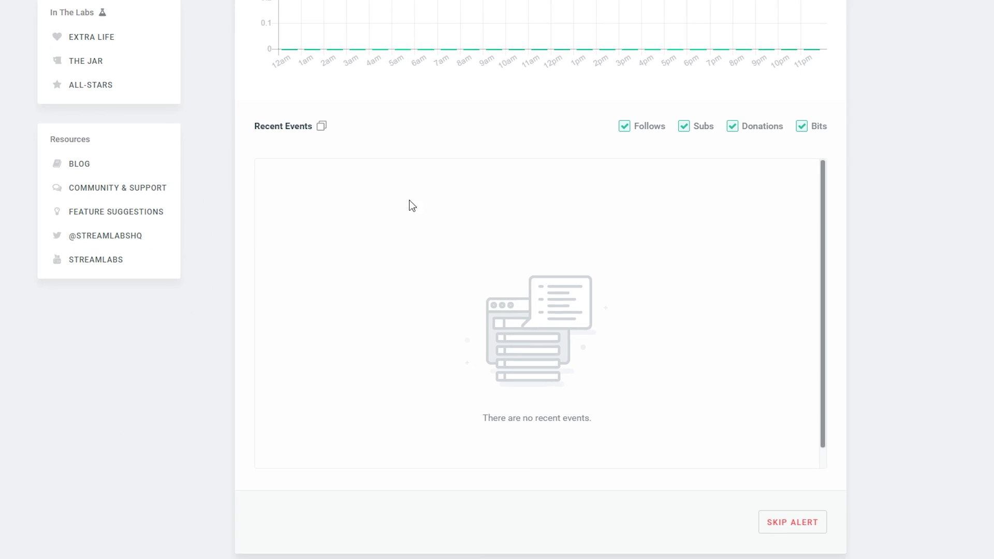